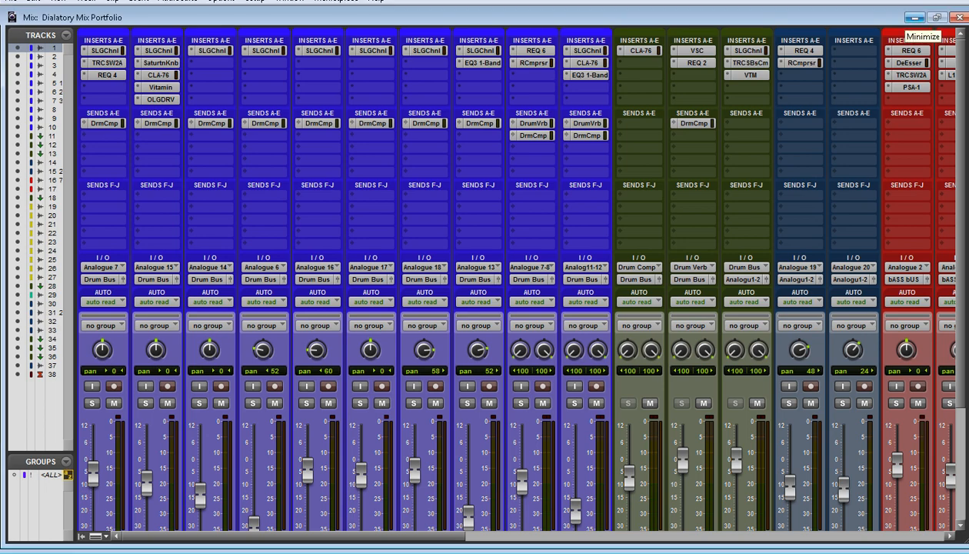
# Switch from the mixer to the Edit window and play the full mix from bar 34.
pyautogui.click(914, 18)
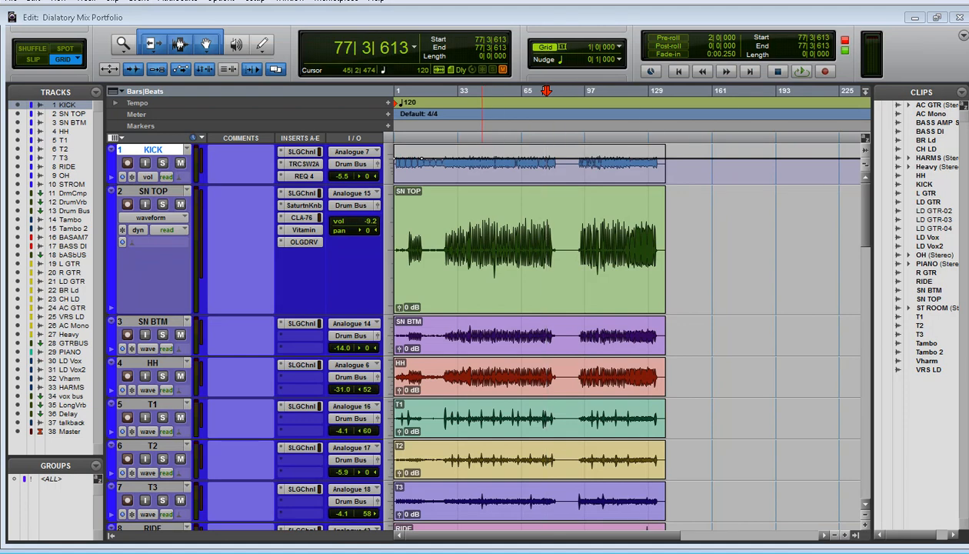
pyautogui.click(460, 103)
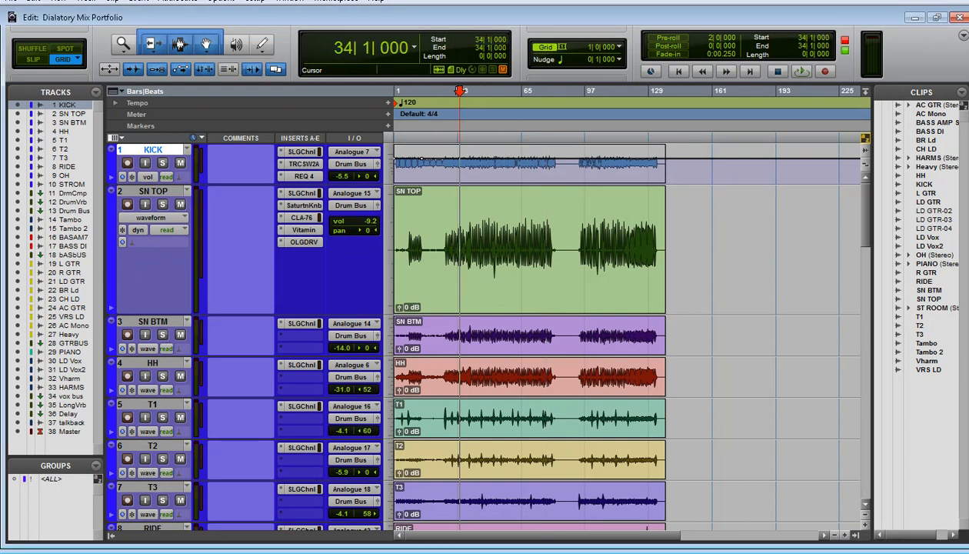
pyautogui.press('space')
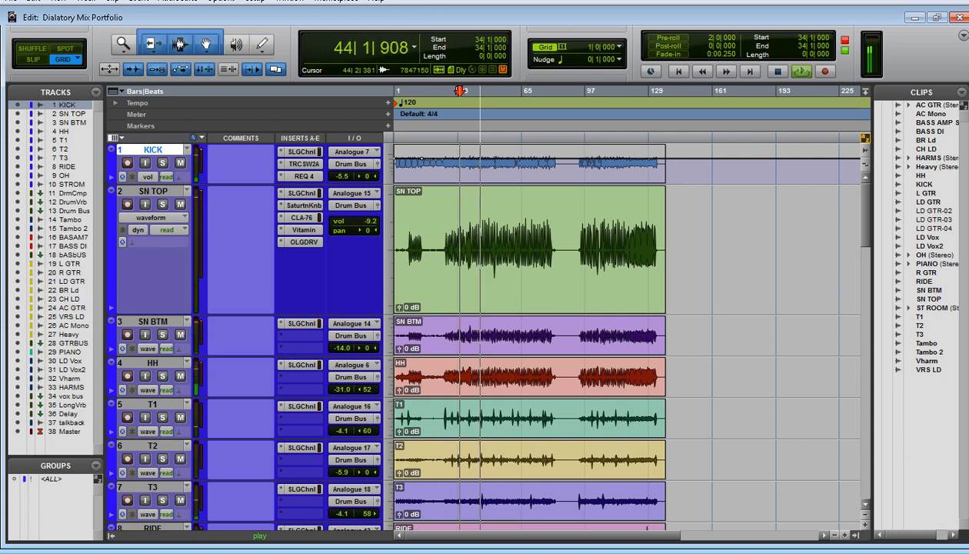
pyautogui.press('space')
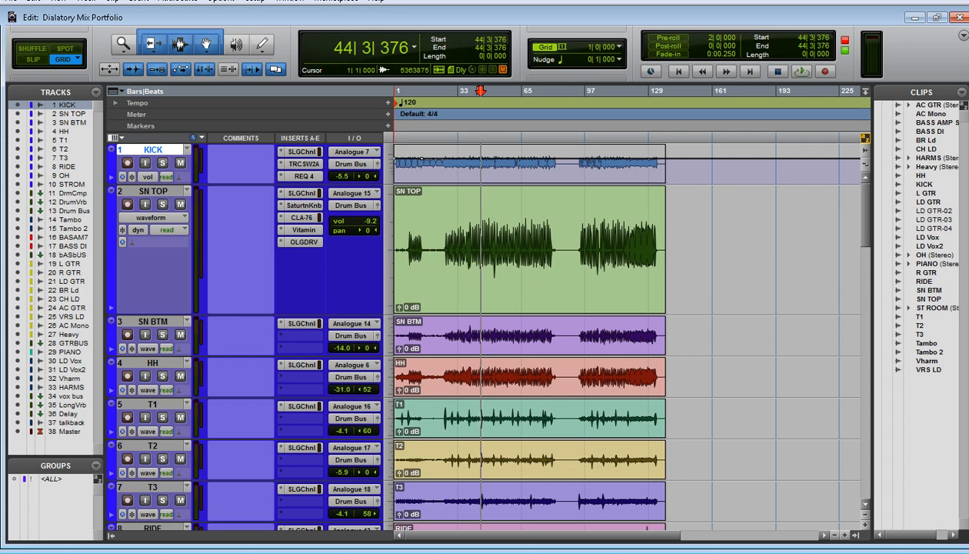
# Solo the SN TOP and SN BTM tracks and play the raw snare sound with their inserts bypassed.
pyautogui.click(162, 204)
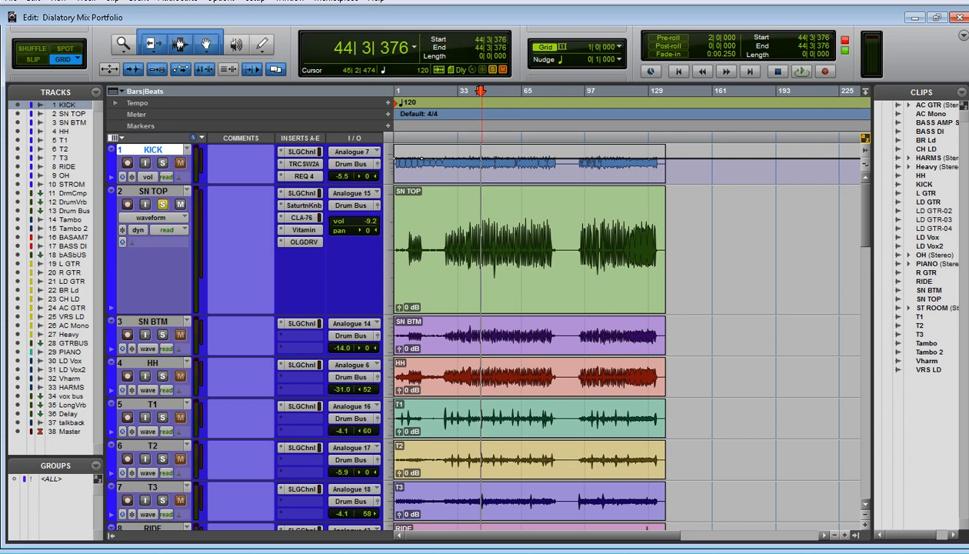
pyautogui.press('space')
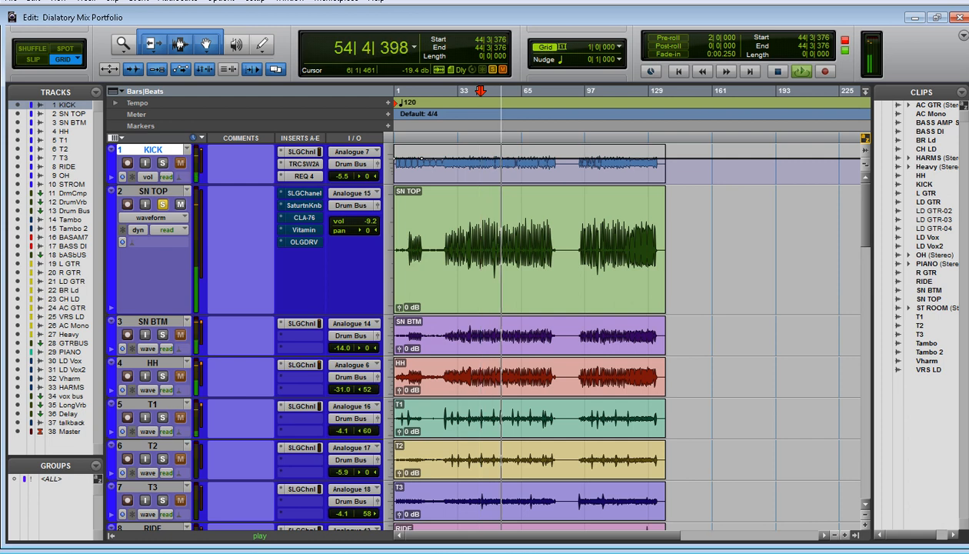
pyautogui.press('space')
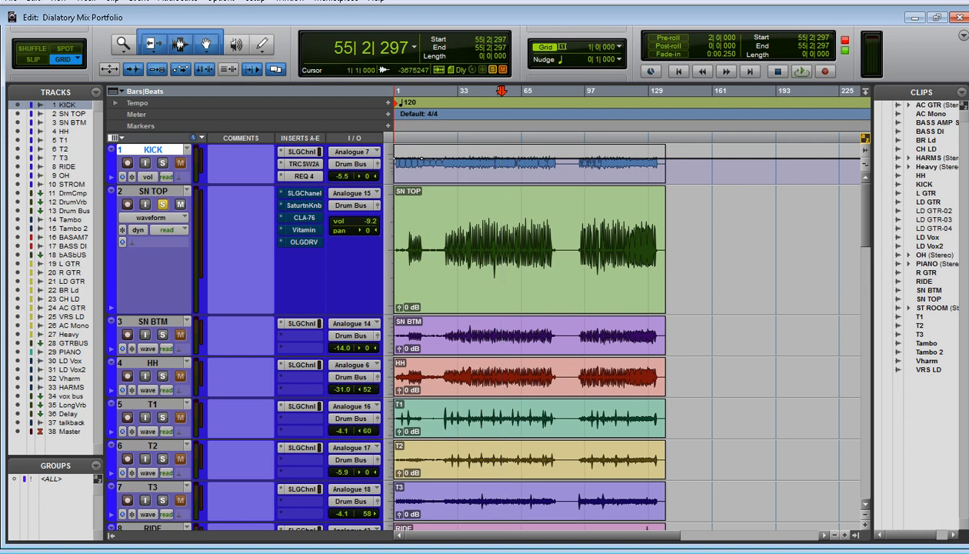
pyautogui.click(162, 334)
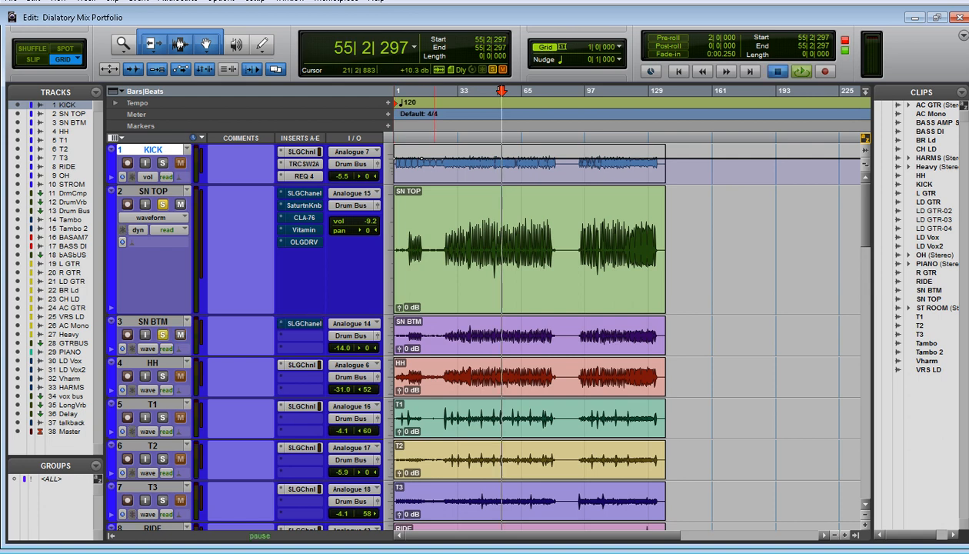
pyautogui.press('space')
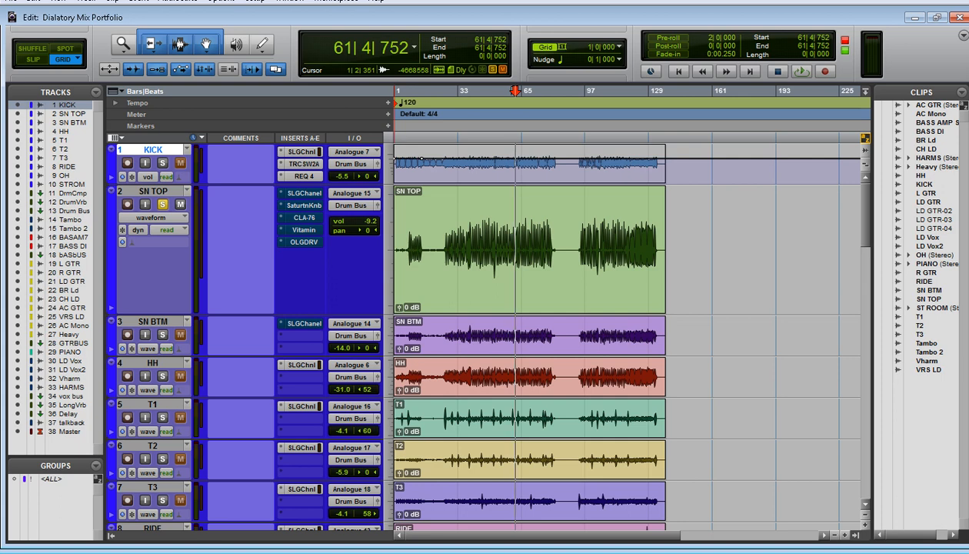
# Open the SSLGChannel insert on SN TOP and take it out of bypass.
pyautogui.click(282, 193)
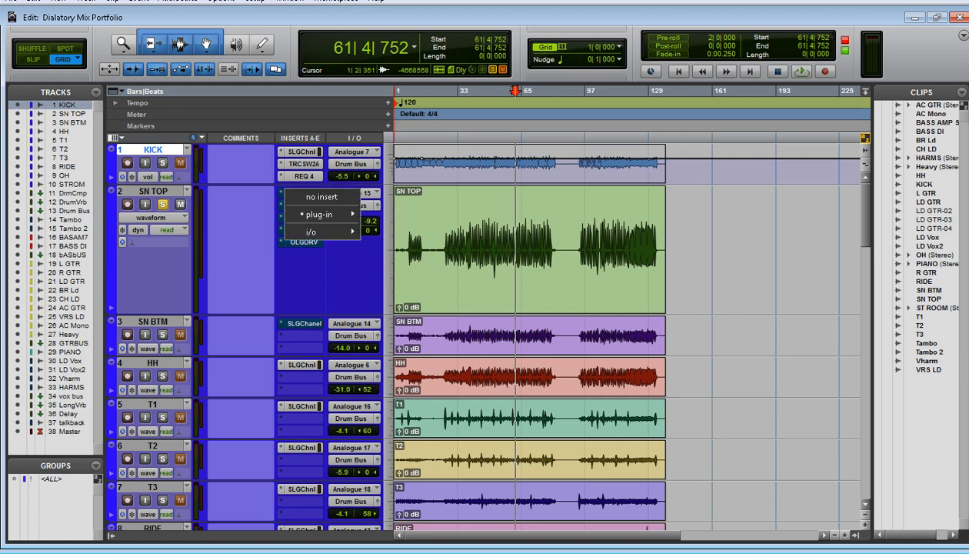
pyautogui.click(281, 193)
pyautogui.click(303, 193)
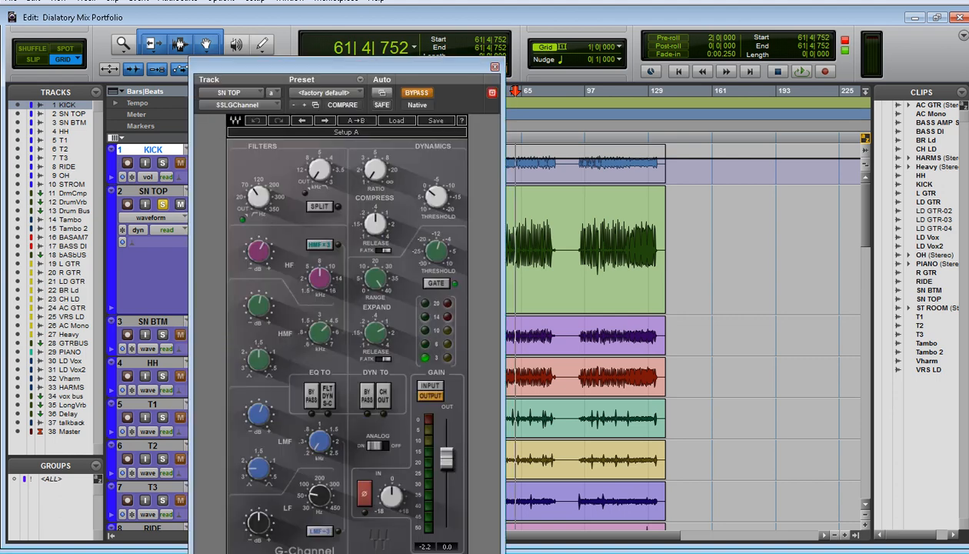
pyautogui.click(416, 93)
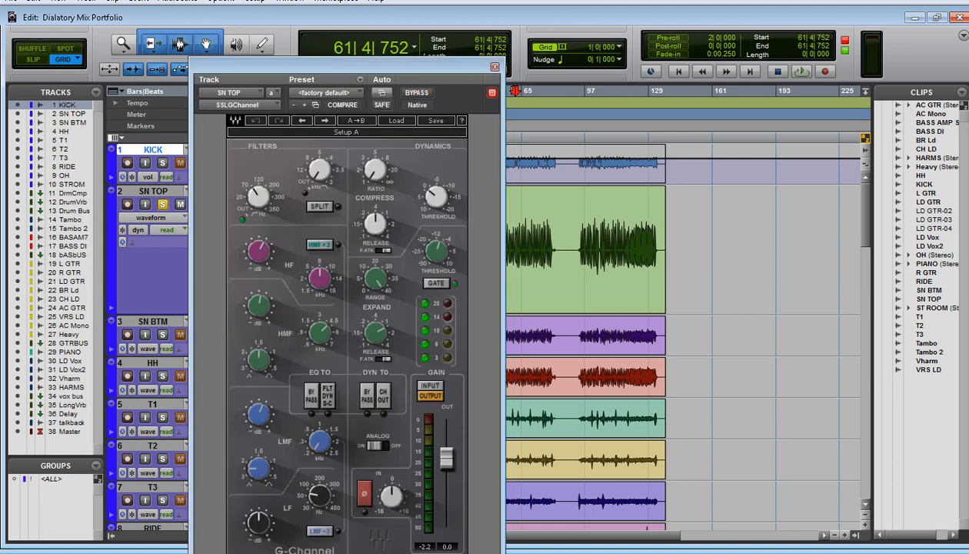
pyautogui.moveTo(369, 68); pyautogui.dragTo(400, 0)
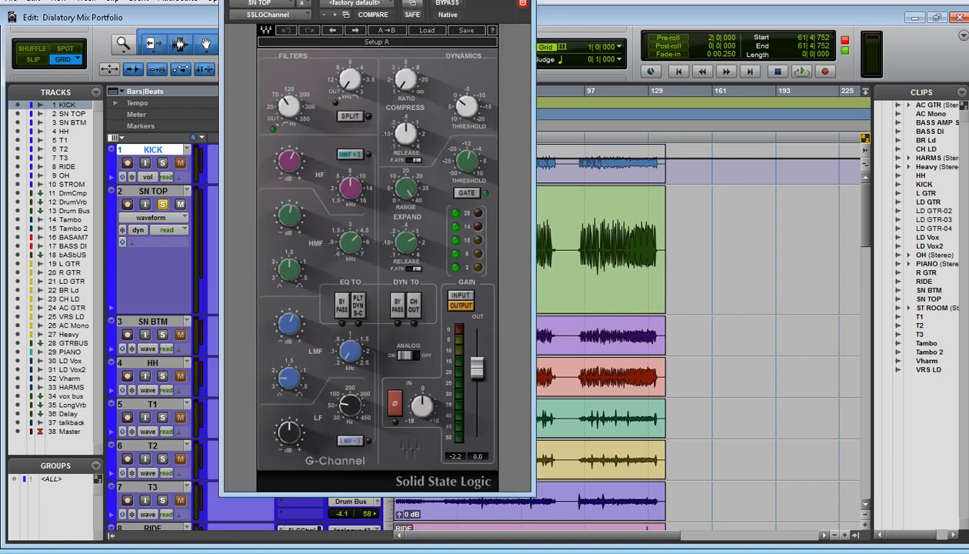
pyautogui.moveTo(289, 107)
pyautogui.moveTo(376, 0); pyautogui.dragTo(624, 3)
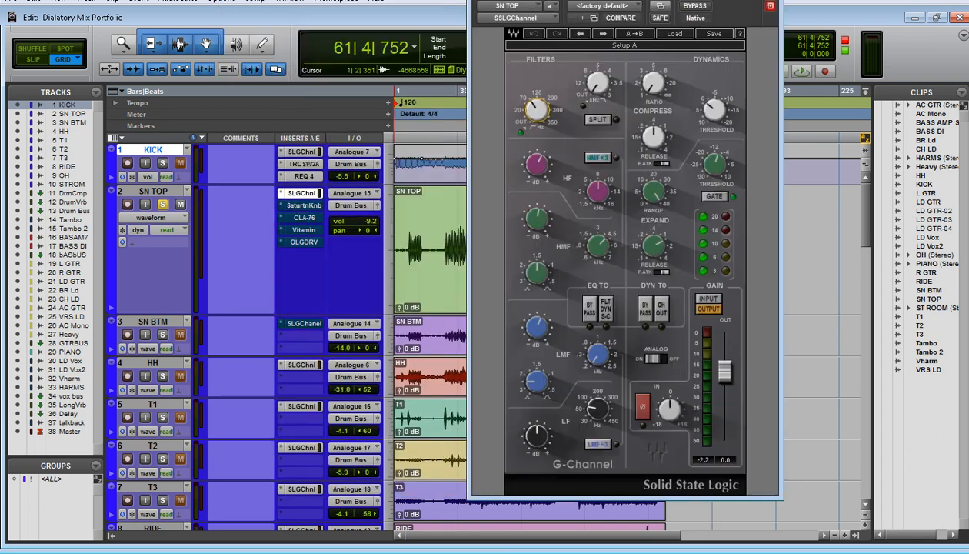
# Reactivate the SSLGChannel insert on SN BTM, review its settings and close its window.
pyautogui.keyDown('ctrl'); pyautogui.click(303, 324); pyautogui.keyUp('ctrl')
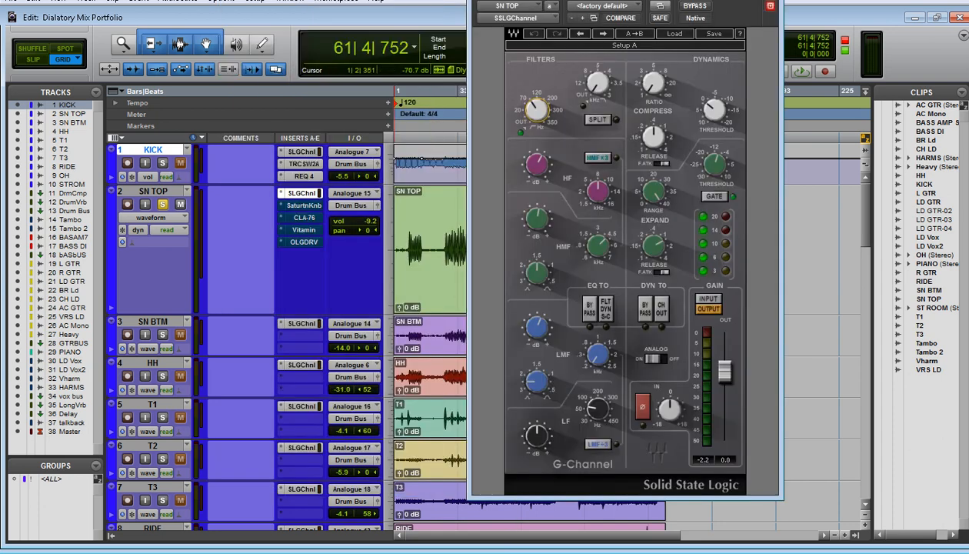
pyautogui.click(301, 323)
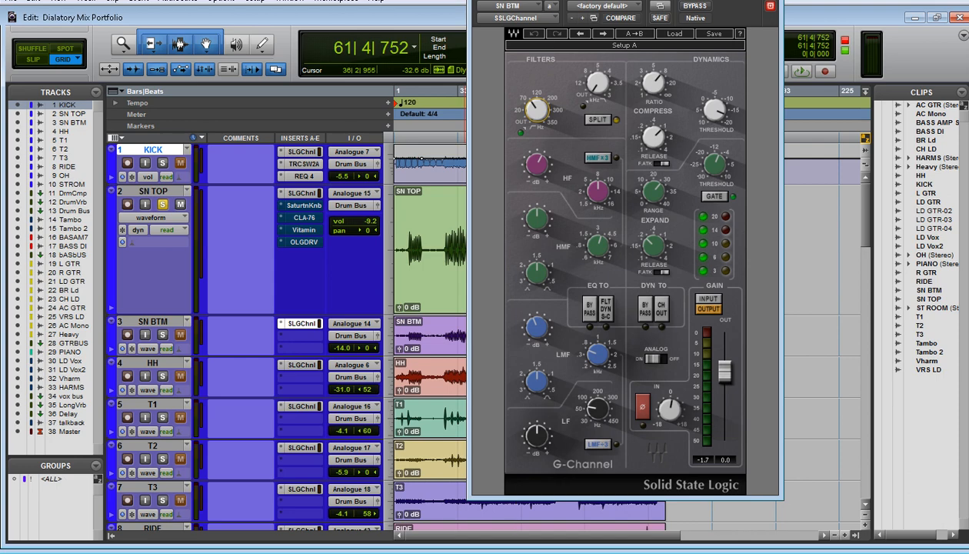
pyautogui.moveTo(615, 0); pyautogui.dragTo(406, 45)
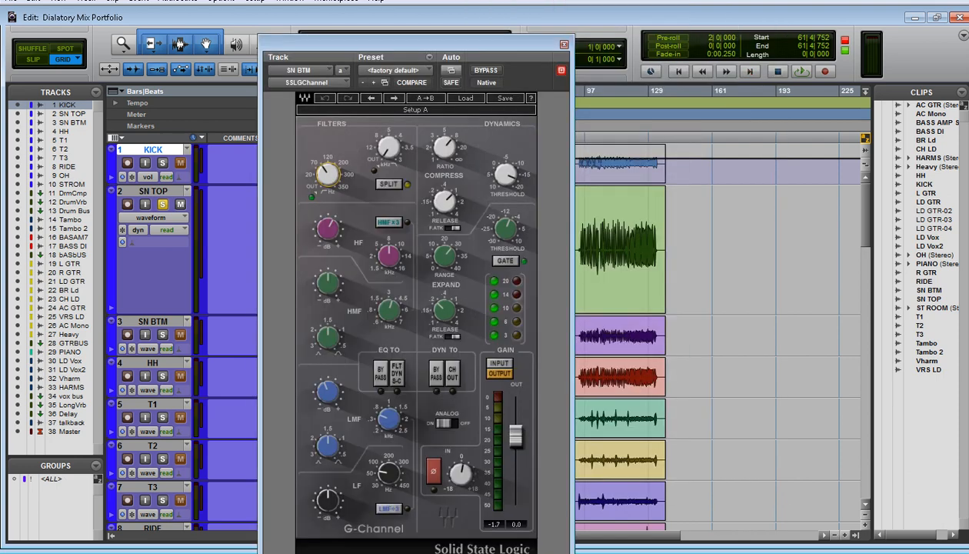
pyautogui.click(564, 44)
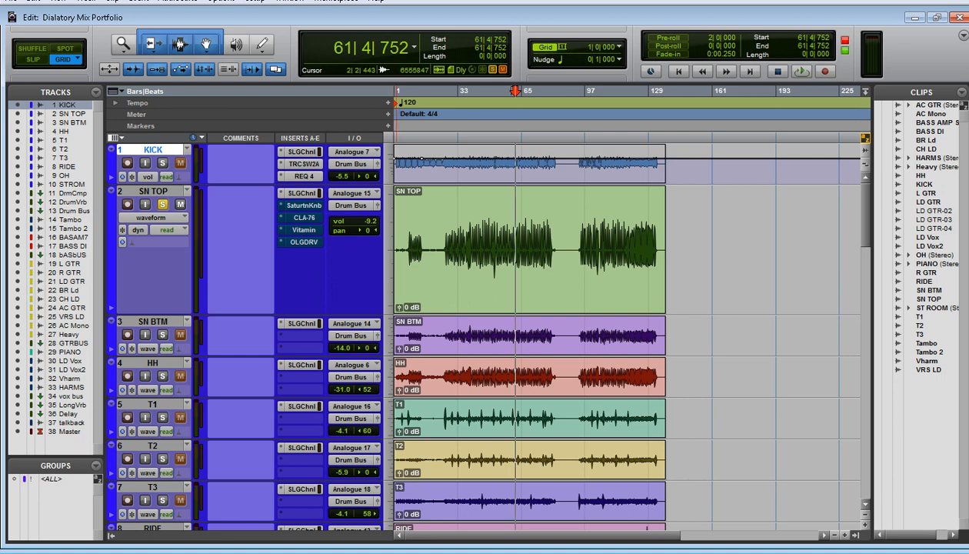
# Reopen the SSLGChannel on SN TOP and examine its high-pass filter, HF gain and HF frequency.
pyautogui.click(303, 205)
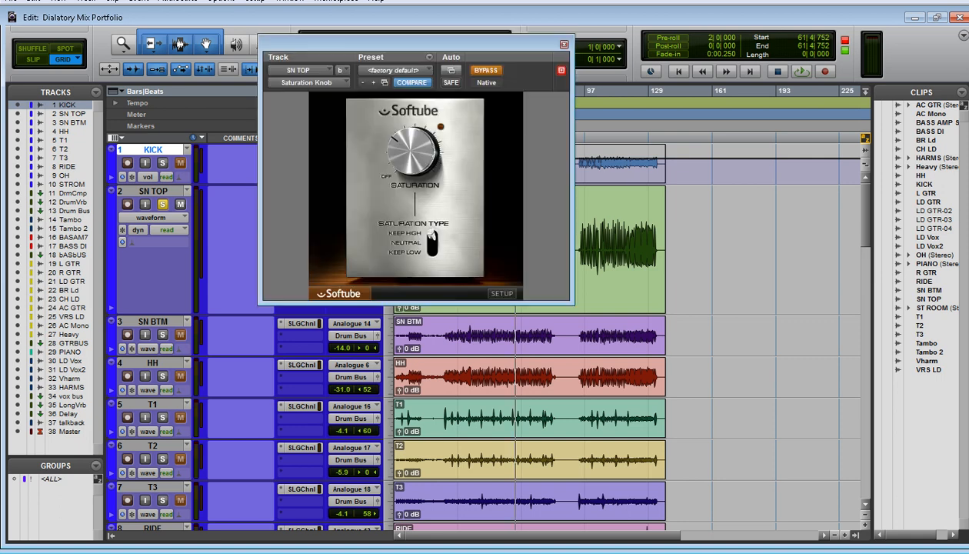
pyautogui.moveTo(408, 44); pyautogui.dragTo(529, 57)
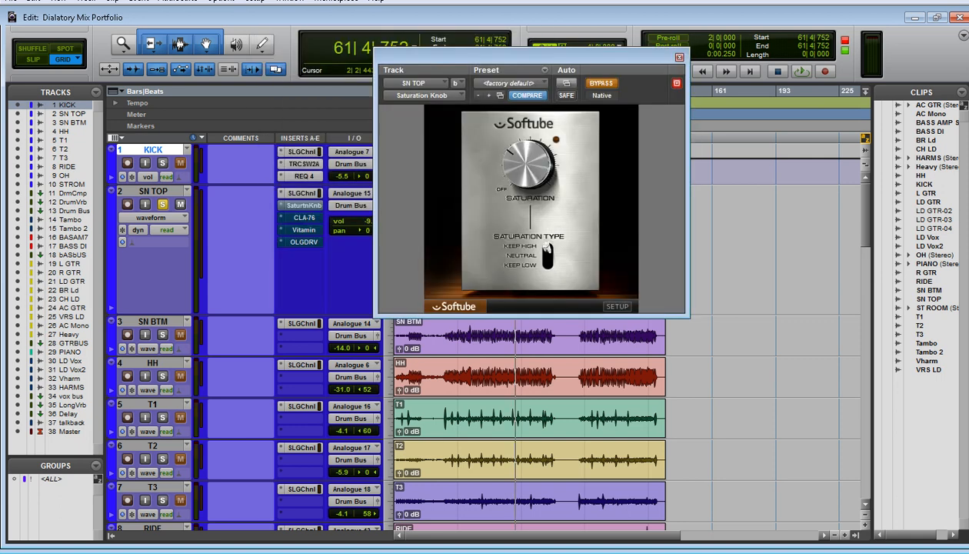
pyautogui.click(302, 193)
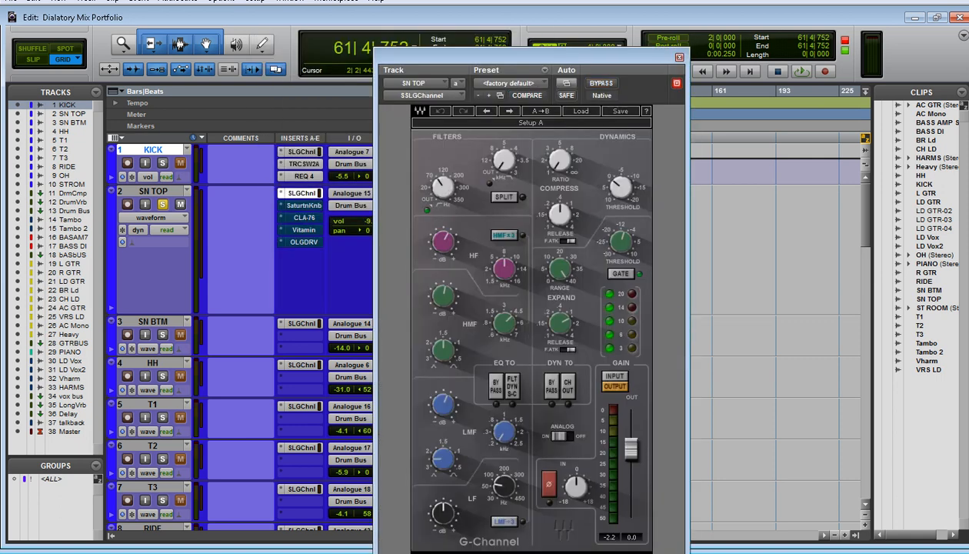
pyautogui.moveTo(443, 187)
pyautogui.moveTo(443, 241)
pyautogui.moveTo(503, 268)
# Nudge the HF gain of SN TOP's SSLGChannel during playback and inspect its LMF frequency and gain.
pyautogui.moveTo(531, 57); pyautogui.dragTo(542, 0)
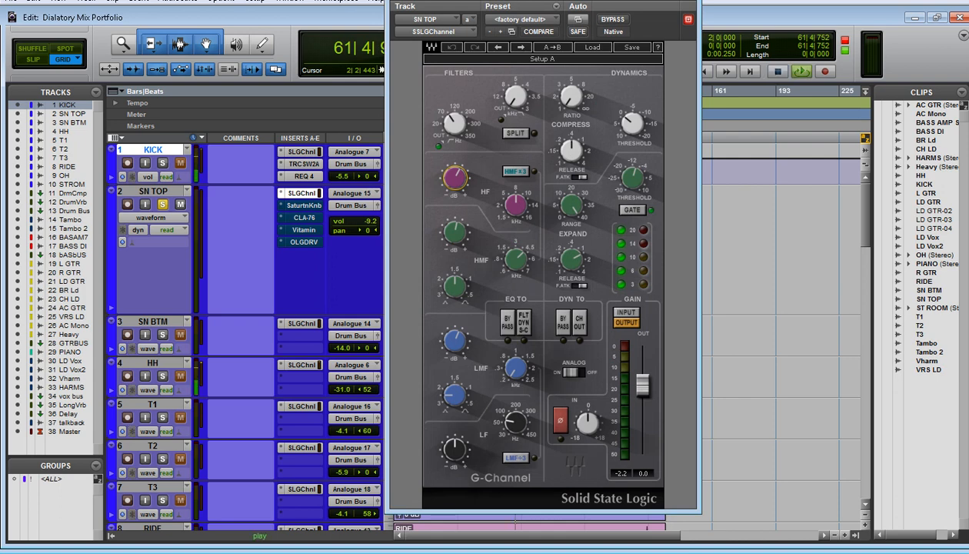
pyautogui.moveTo(455, 178)
pyautogui.mouseDown()
pyautogui.moveTo(454, 201)
pyautogui.moveTo(455, 177)
pyautogui.mouseUp()
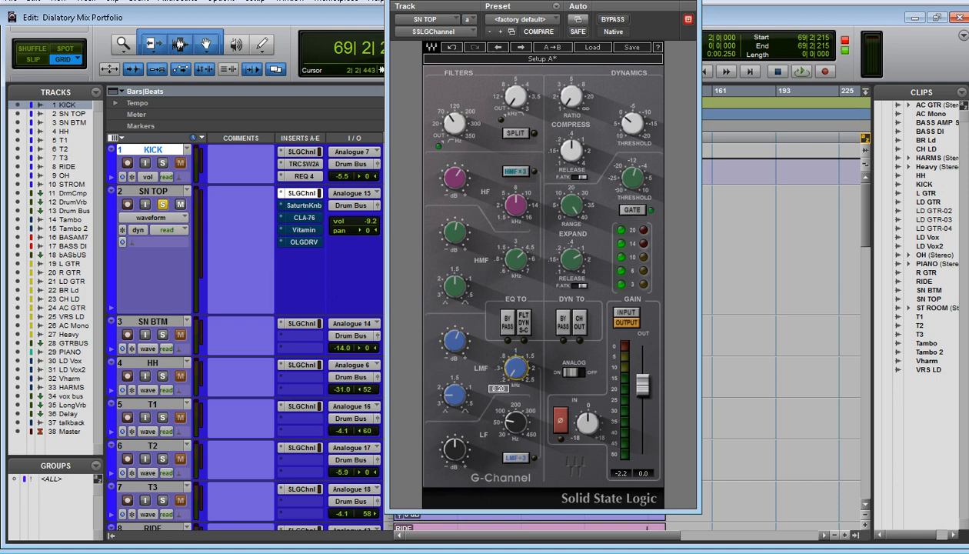
pyautogui.moveTo(516, 368)
pyautogui.moveTo(454, 341)
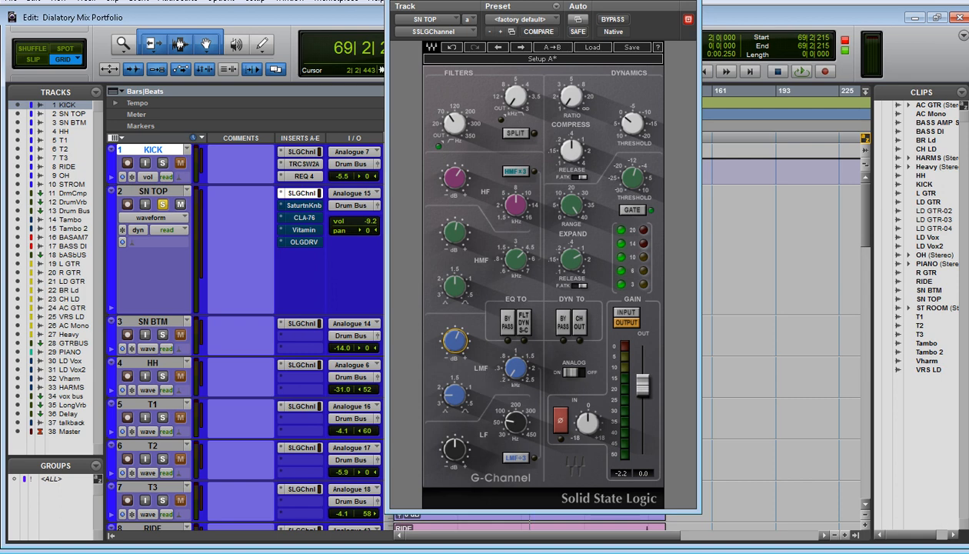
# Play the soloed snare tracks from bar 51 and examine the LMF gain in SN TOP's SSLGChannel.
pyautogui.moveTo(539, 1); pyautogui.dragTo(780, 90)
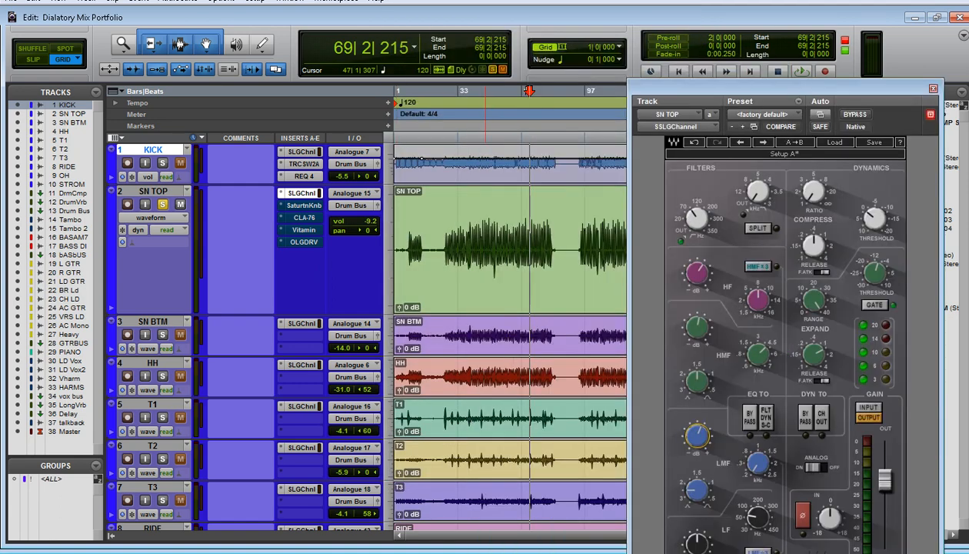
pyautogui.click(486, 92)
pyautogui.click(470, 92)
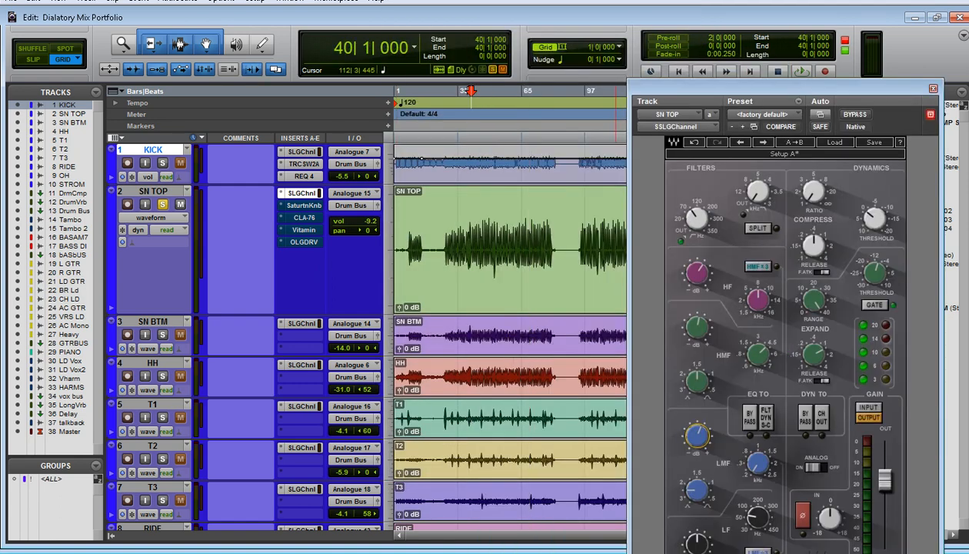
pyautogui.moveTo(692, 88); pyautogui.dragTo(605, 81)
pyautogui.click(495, 92)
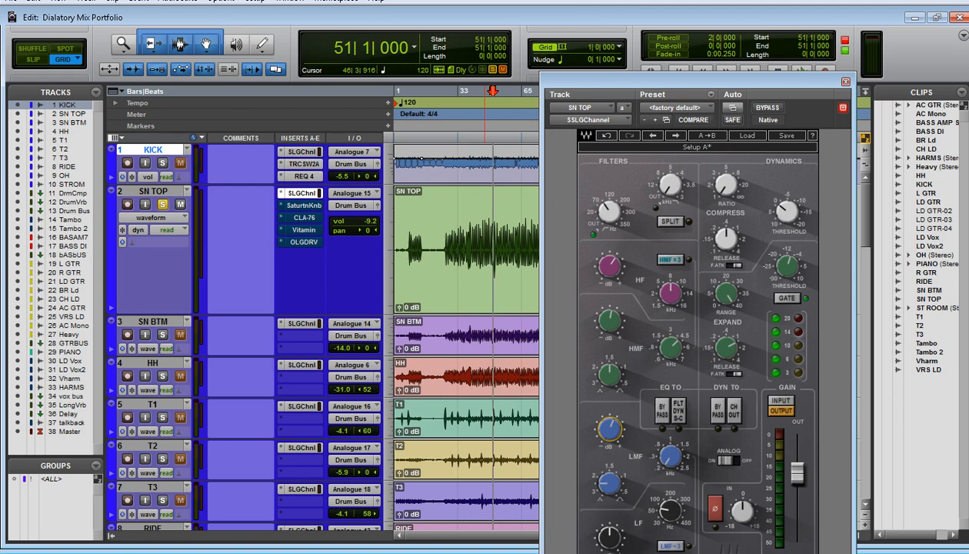
pyautogui.press('space')
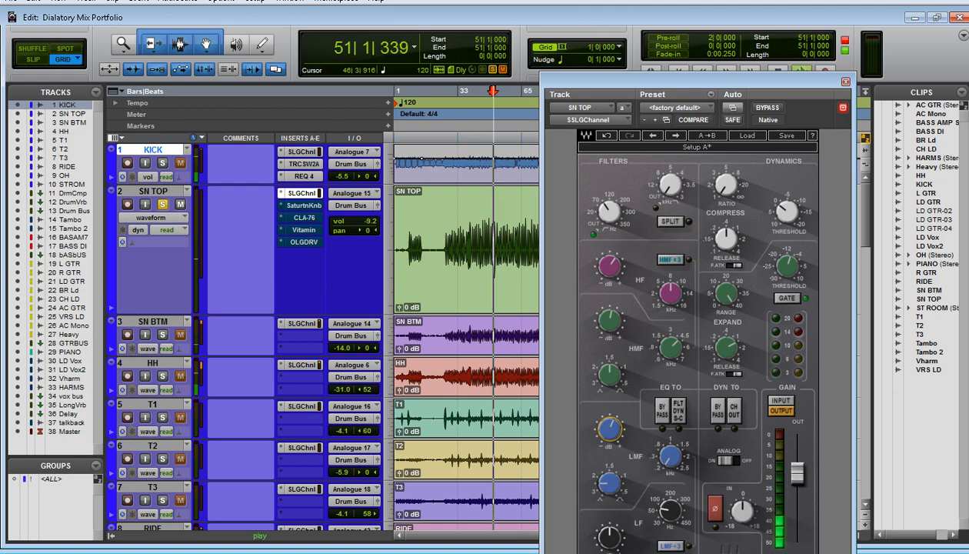
pyautogui.moveTo(631, 81); pyautogui.dragTo(576, 16)
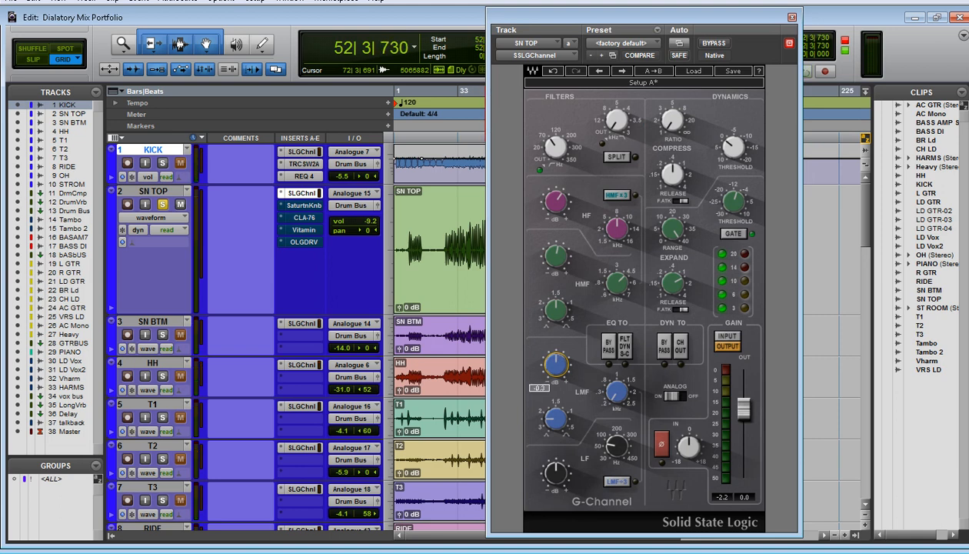
pyautogui.press('space')
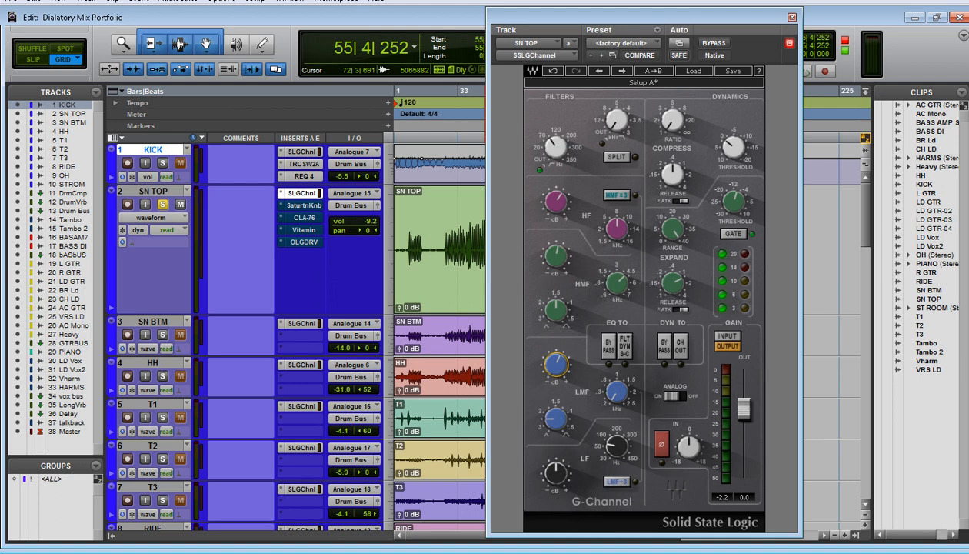
# Play the snares from bar 38 and examine the gate's threshold, range and release in SN TOP's SSLGChannel.
pyautogui.click(468, 228)
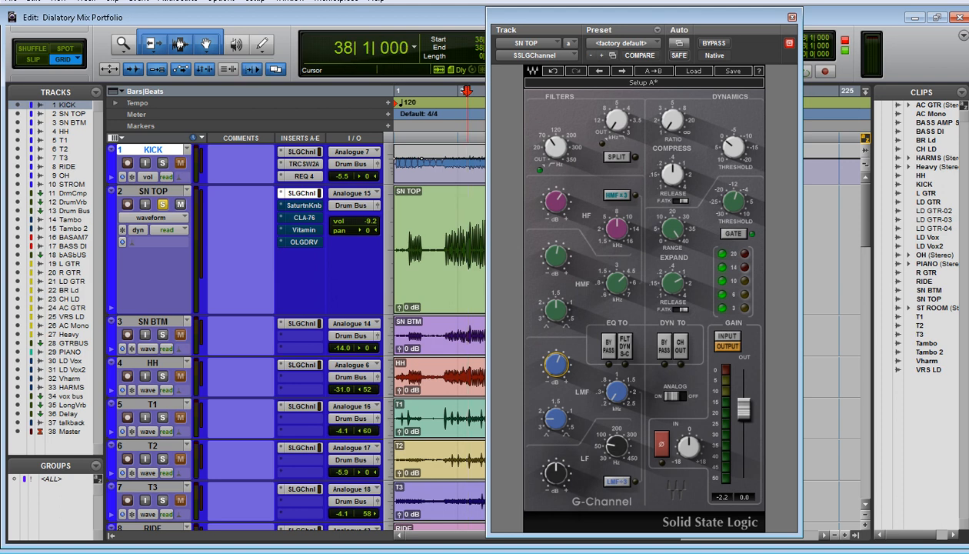
pyautogui.press('space')
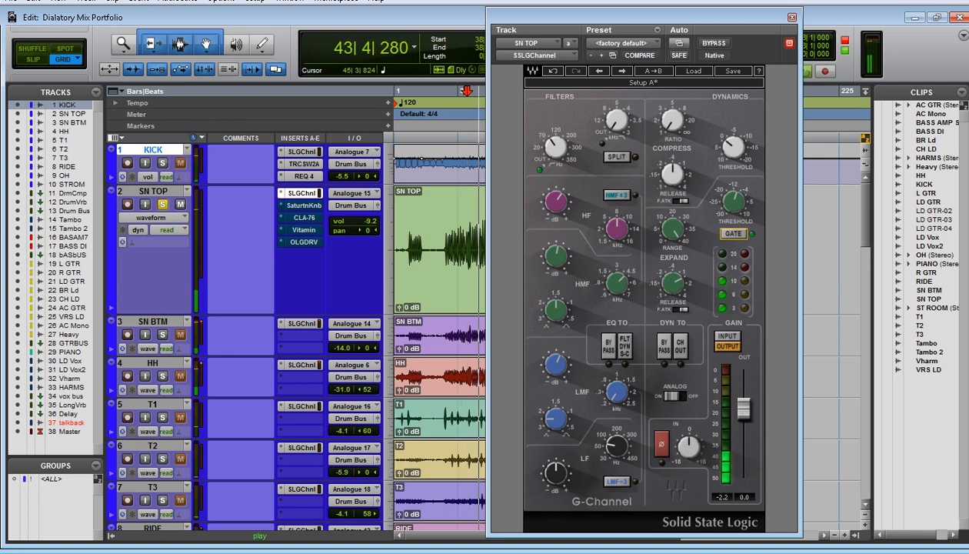
pyautogui.moveTo(734, 202)
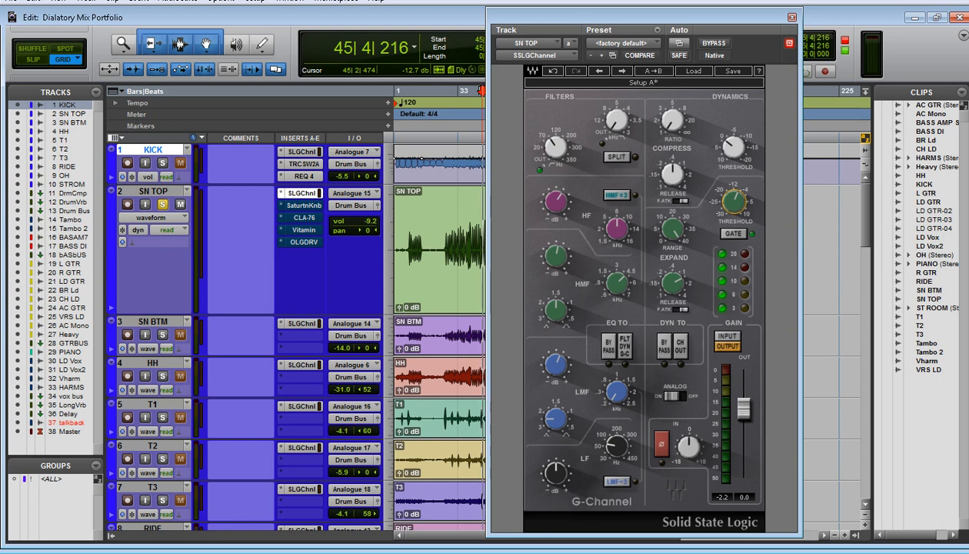
pyautogui.click(674, 230)
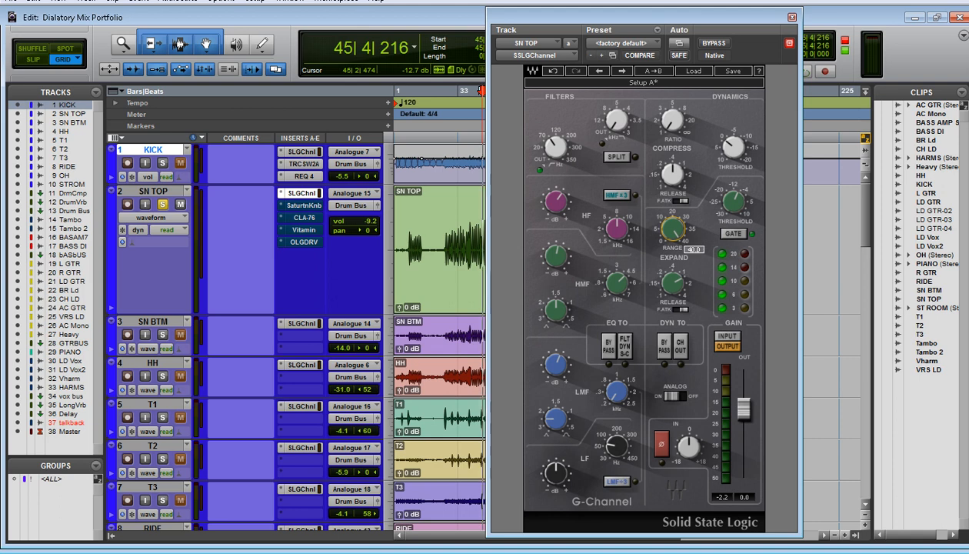
pyautogui.click(673, 283)
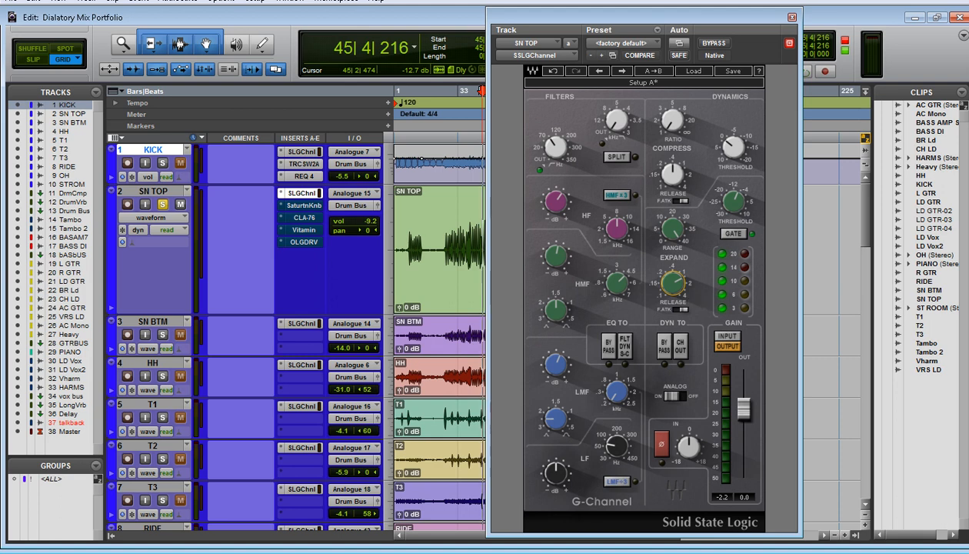
# Slightly adjust the gate release in SN TOP's SSLGChannel.
pyautogui.moveTo(675, 285)
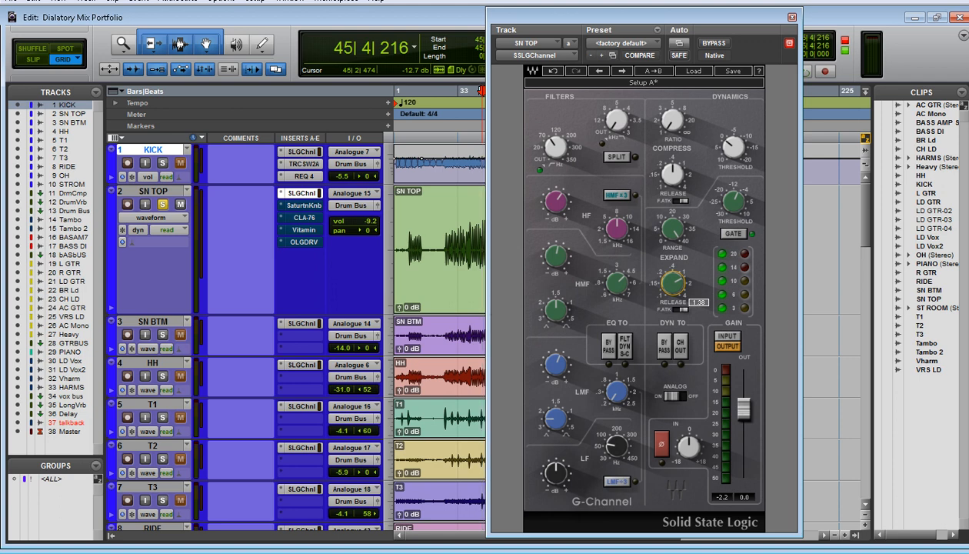
pyautogui.moveTo(673, 283)
pyautogui.mouseDown()
pyautogui.moveTo(673, 339)
pyautogui.moveTo(673, 294)
pyautogui.mouseUp()
pyautogui.moveTo(673, 294); pyautogui.dragTo(673, 293)
# Activate the Saturation Knob on SN TOP and compare the snare with it bypassed and active during playback.
pyautogui.click(303, 205)
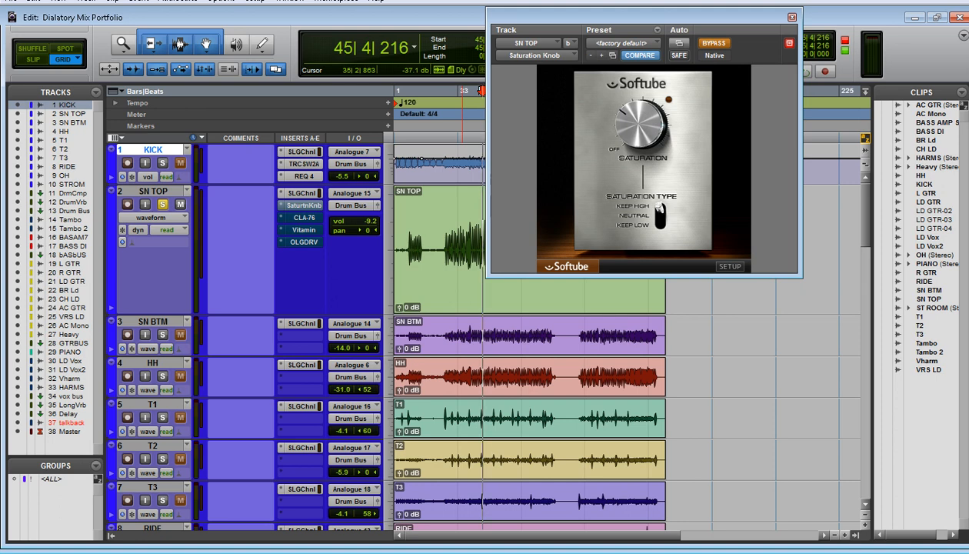
pyautogui.click(714, 44)
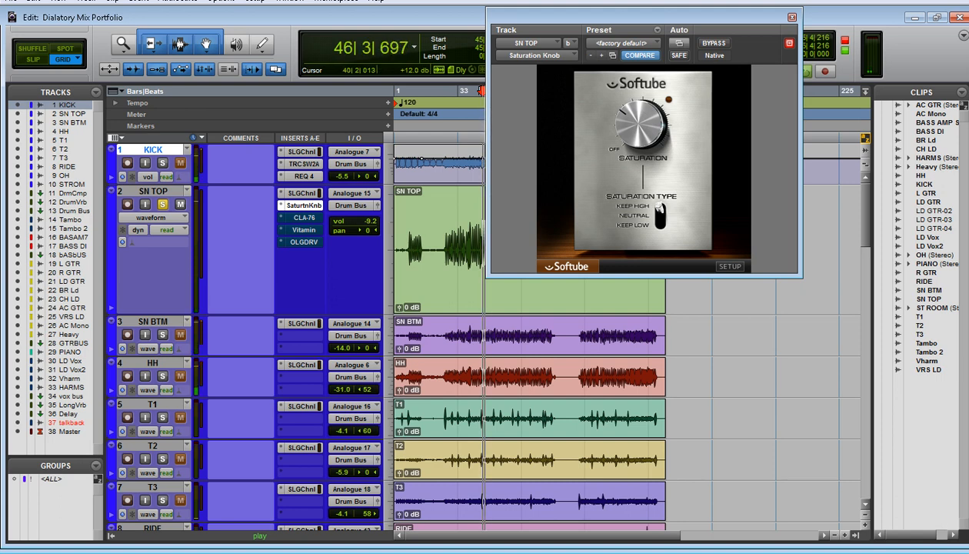
pyautogui.click(714, 44)
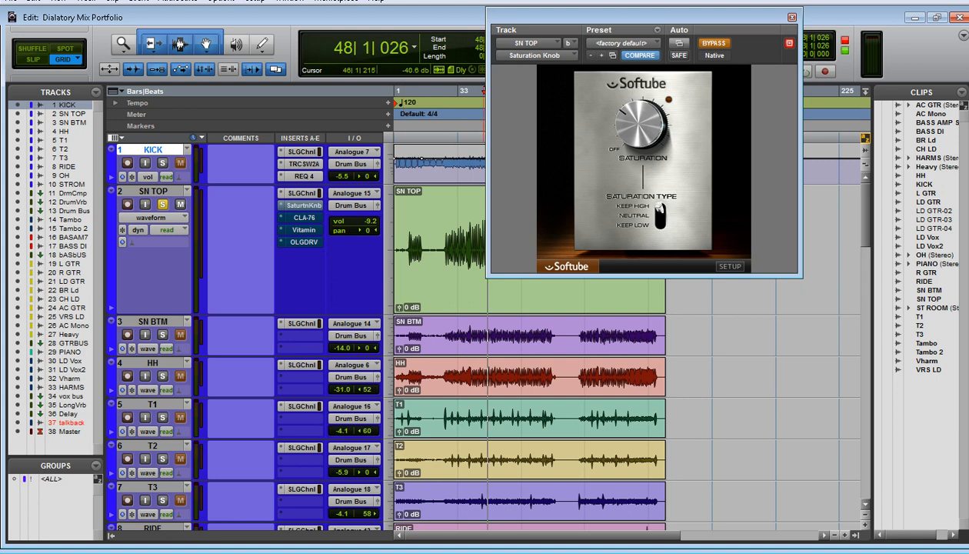
pyautogui.click(713, 43)
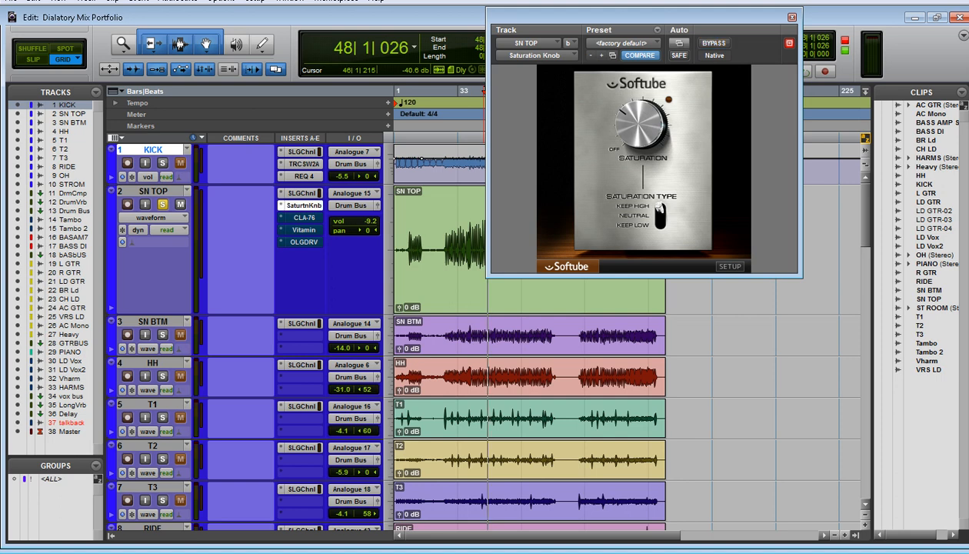
pyautogui.press('space')
pyautogui.press('space')
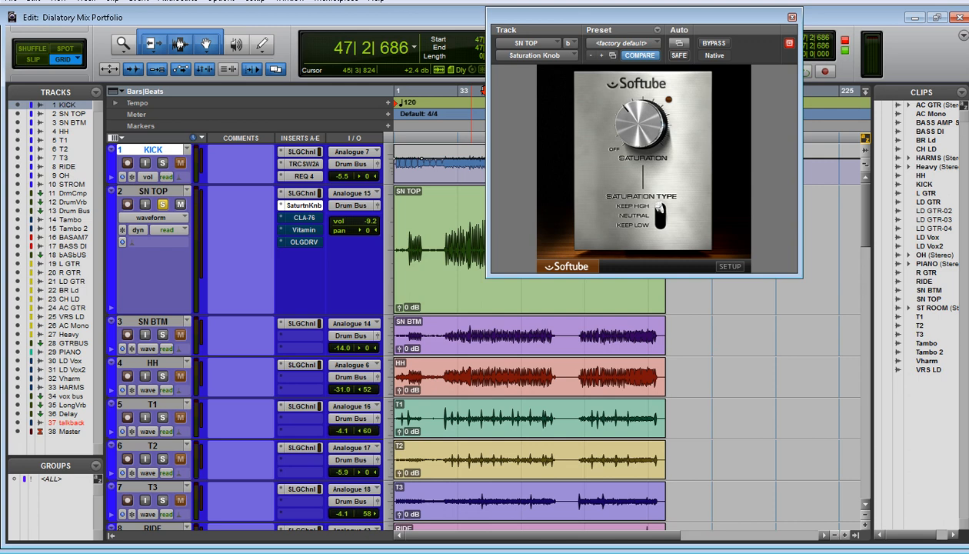
pyautogui.click(792, 17)
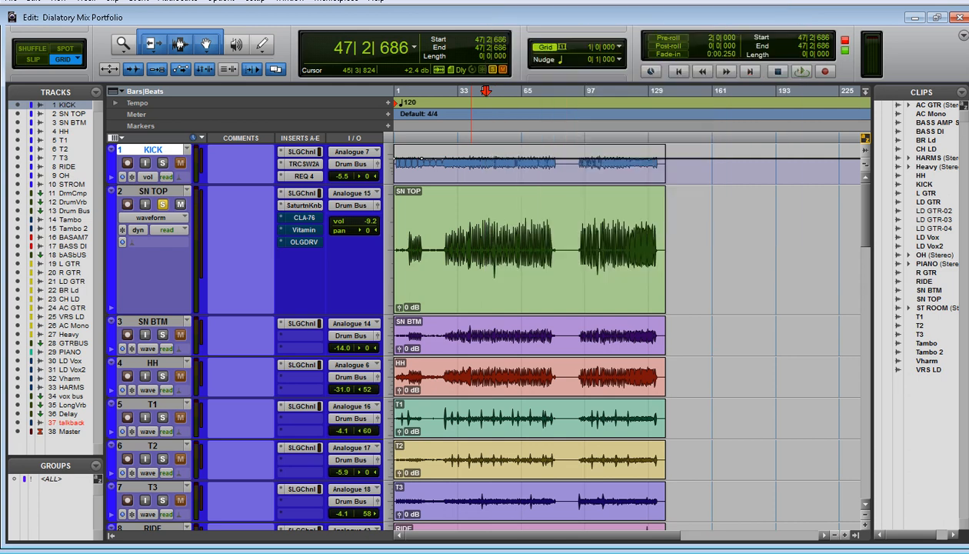
# Open the CLA-76 on SN TOP, inspect its attack and release, and take it out of bypass.
pyautogui.click(304, 217)
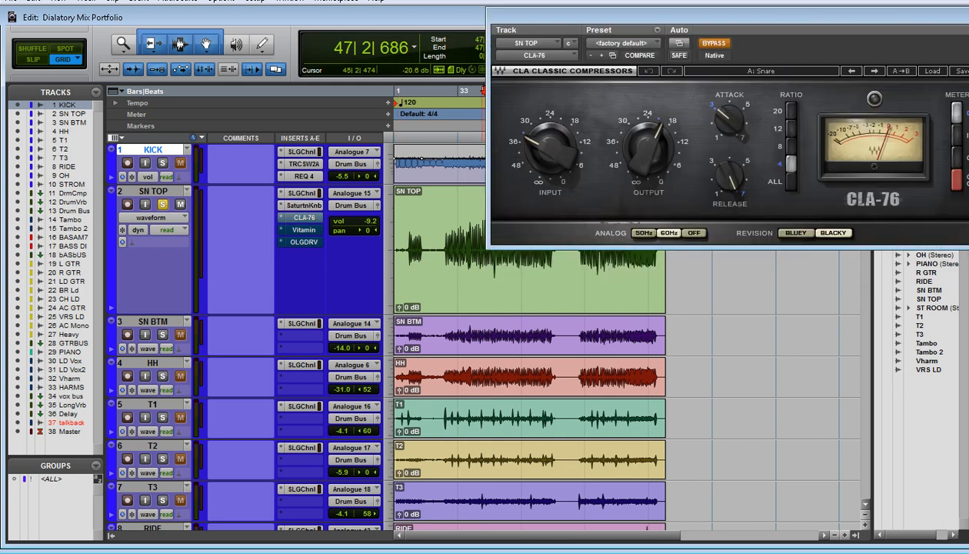
pyautogui.moveTo(620, 17); pyautogui.dragTo(389, 86)
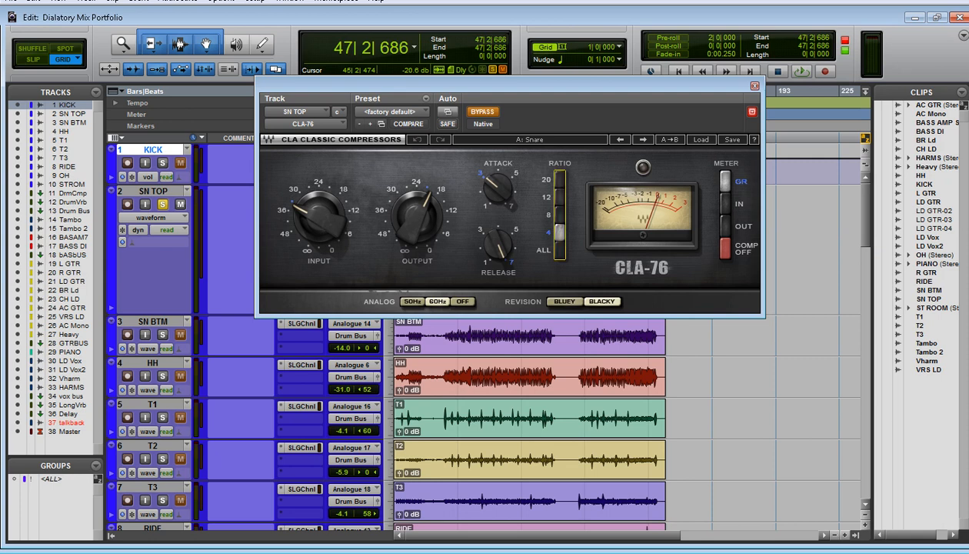
pyautogui.moveTo(498, 188)
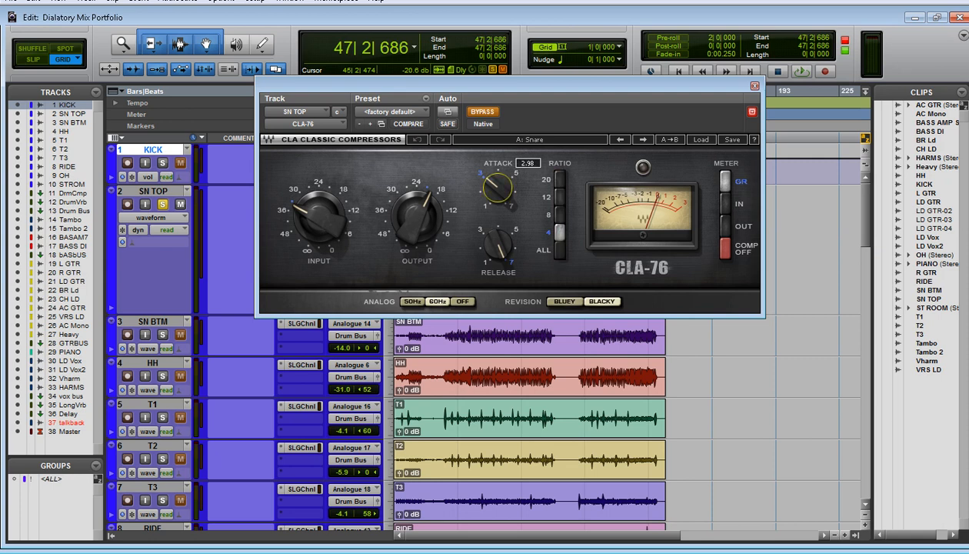
pyautogui.moveTo(498, 246)
pyautogui.moveTo(500, 85); pyautogui.dragTo(542, 121)
pyautogui.click(562, 142)
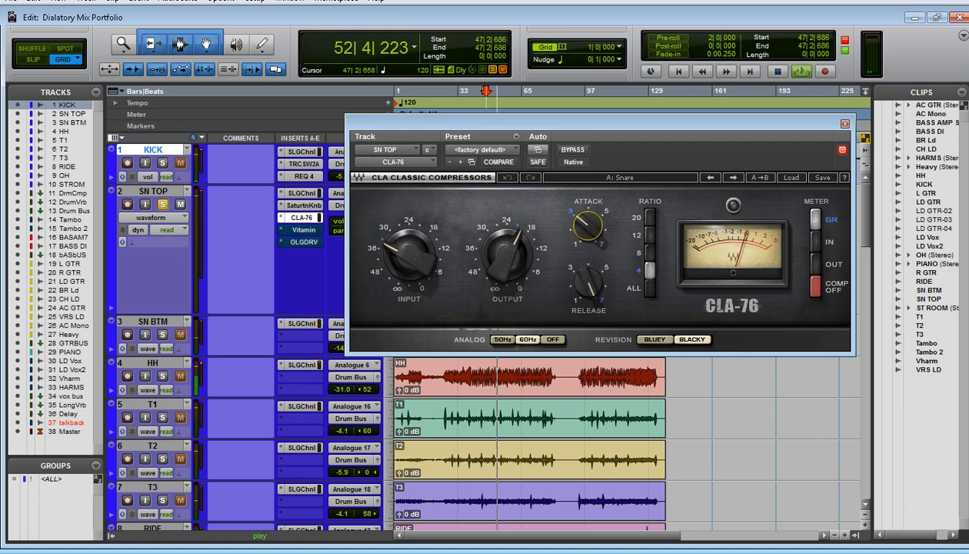
# Compare the snare with the CLA-76 bypassed and active during playback, leaving the compressor active.
pyautogui.click(572, 150)
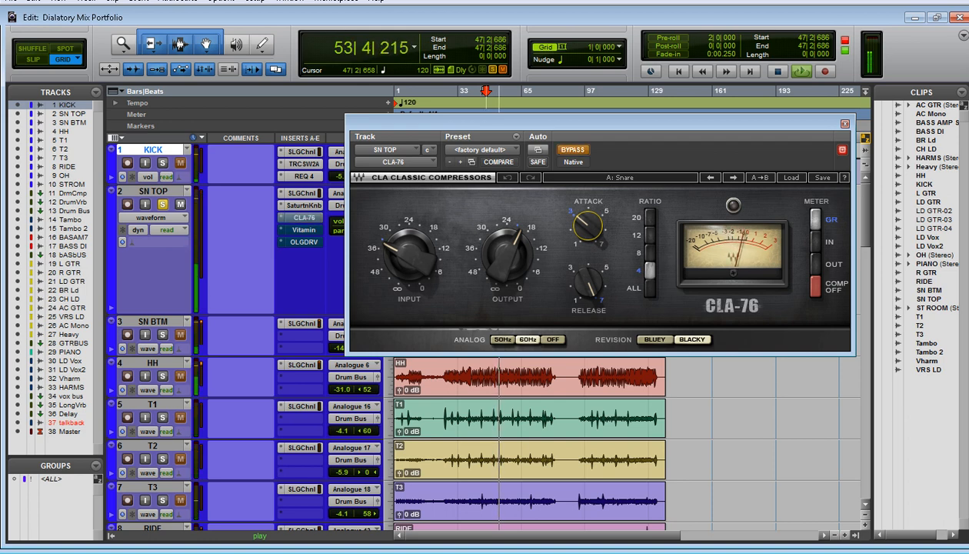
pyautogui.click(572, 150)
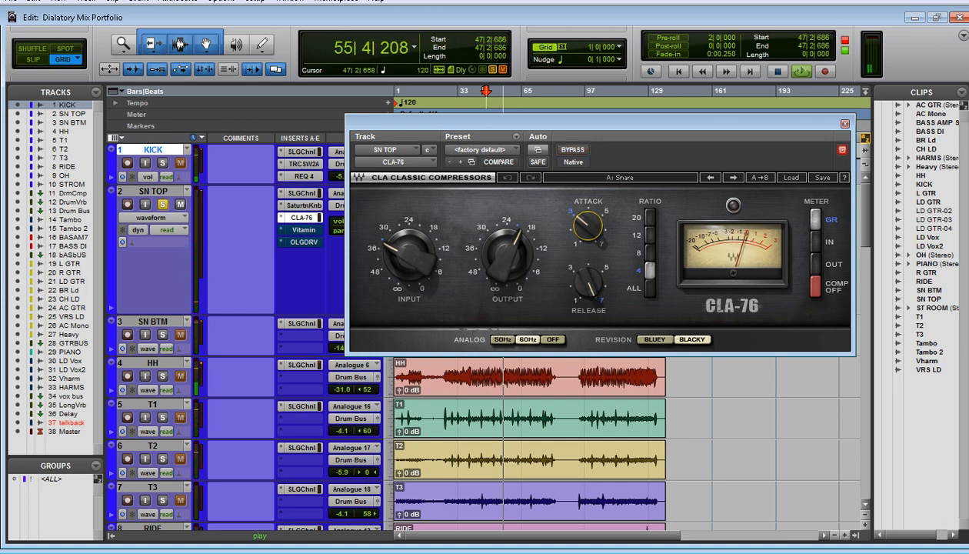
pyautogui.click(572, 150)
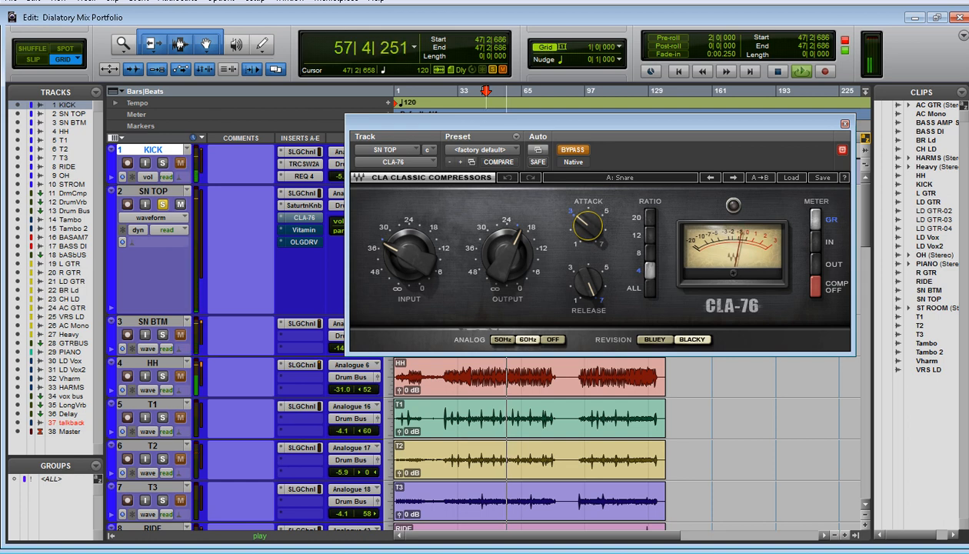
pyautogui.click(572, 150)
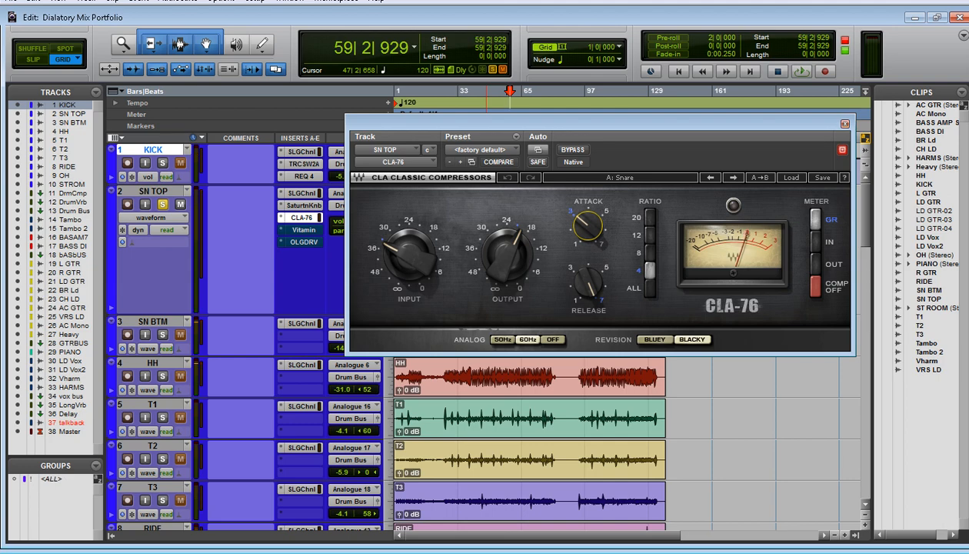
pyautogui.click(844, 124)
# Open the Vitamin plug-in on SN TOP and take it out of bypass.
pyautogui.click(304, 242)
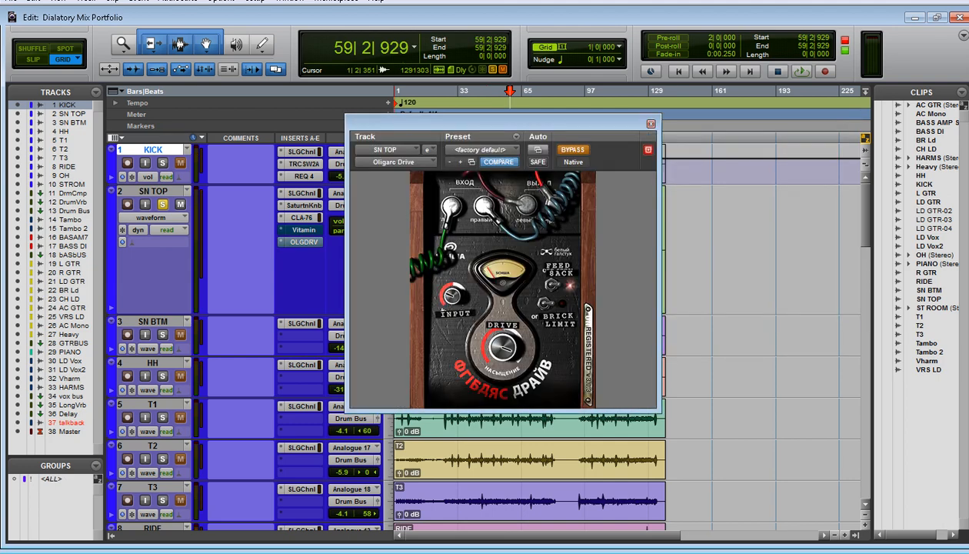
pyautogui.click(304, 229)
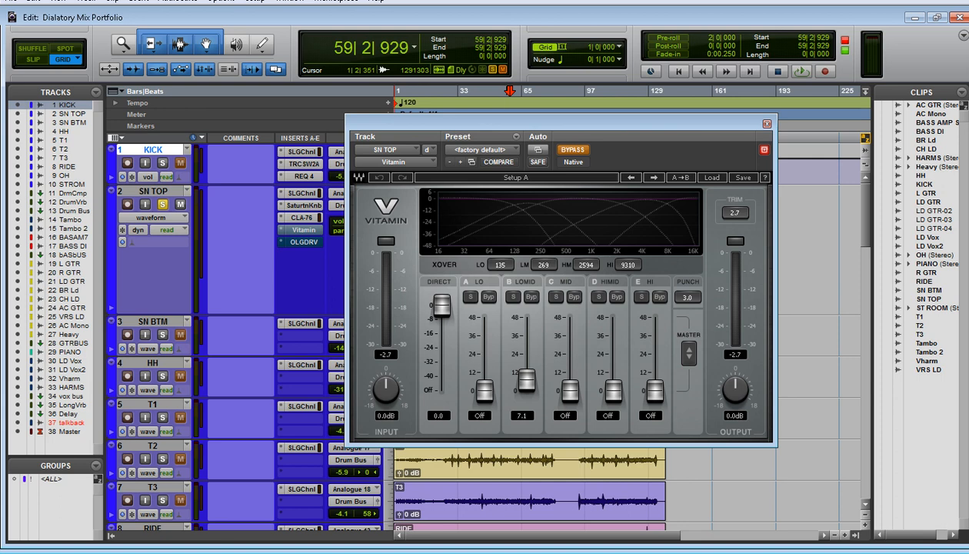
pyautogui.moveTo(561, 123); pyautogui.dragTo(571, 140)
pyautogui.click(556, 141)
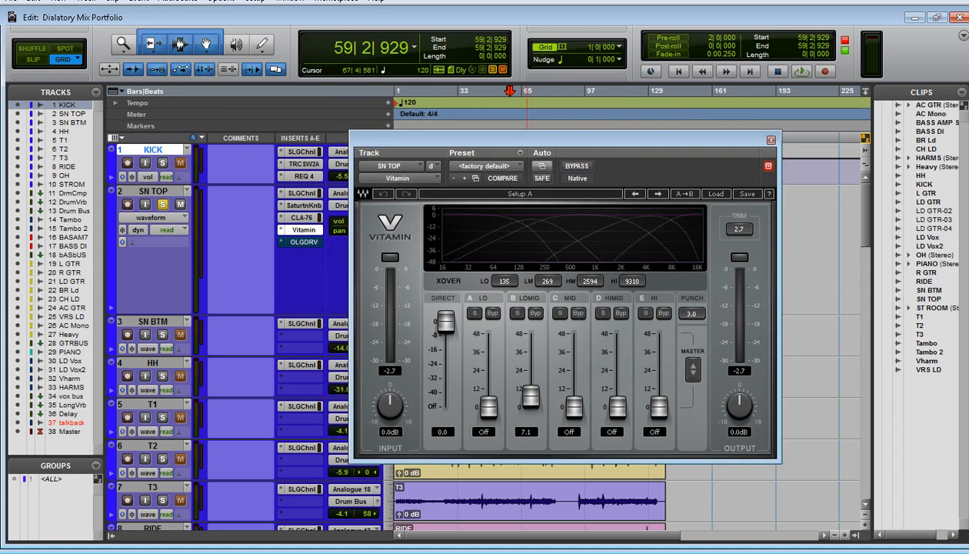
# Play the snare from bar 55 and compare it with Vitamin bypassed and active.
pyautogui.moveTo(509, 92); pyautogui.dragTo(501, 91)
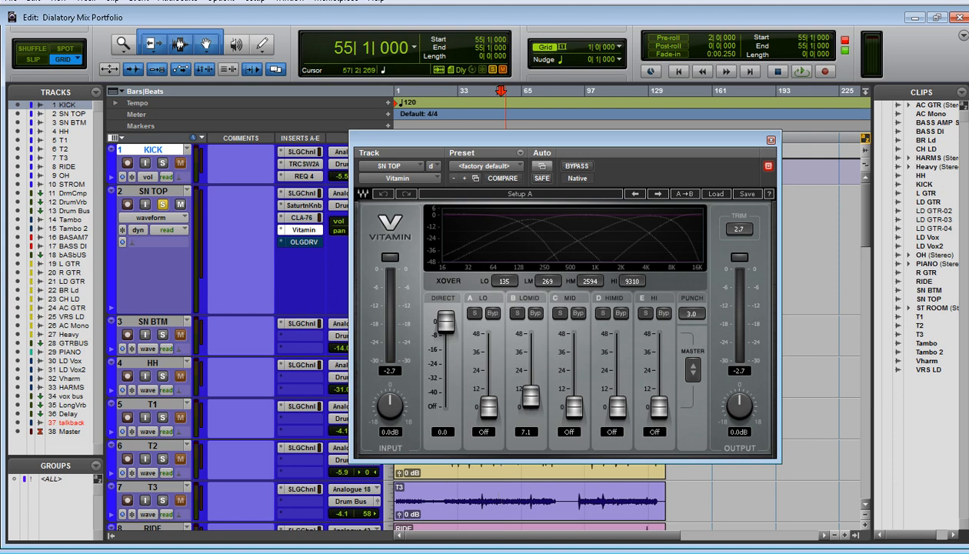
pyautogui.press('space')
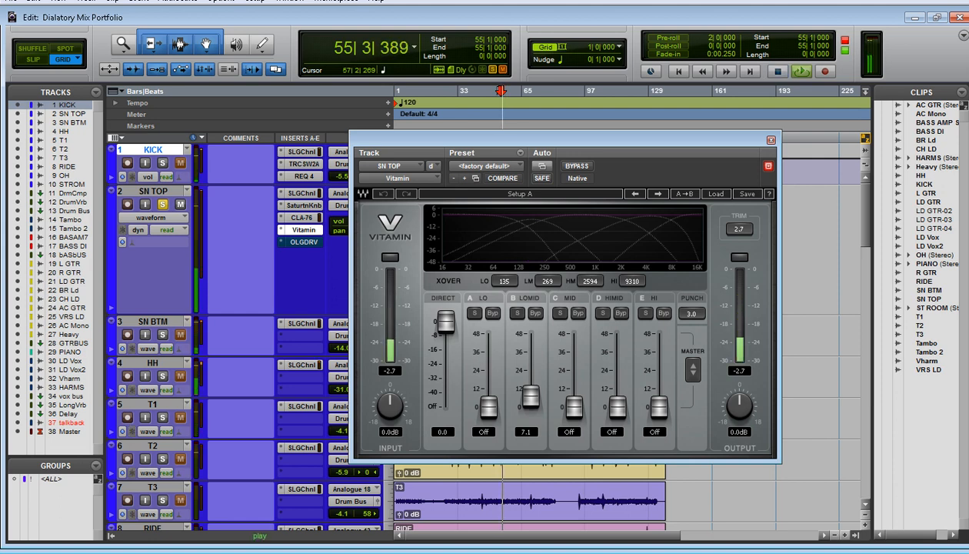
pyautogui.click(577, 166)
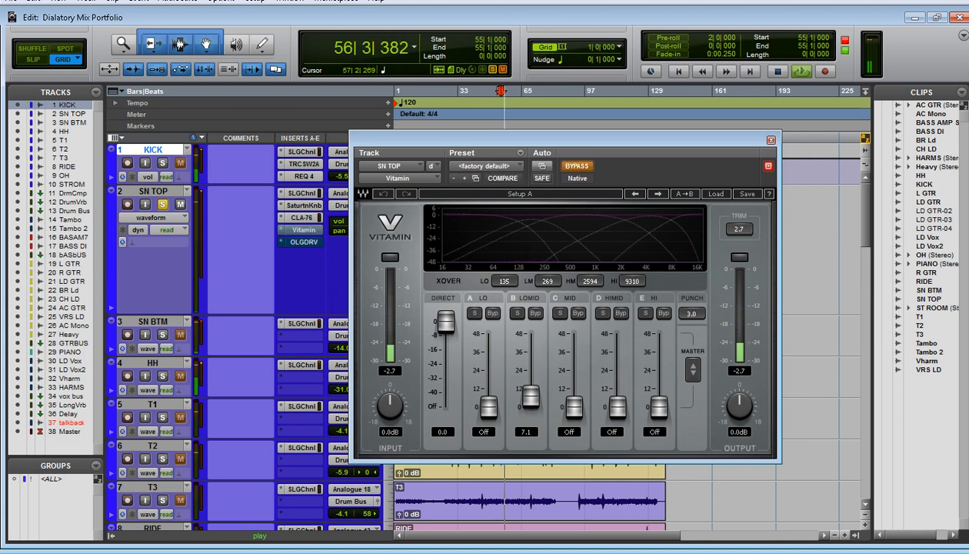
pyautogui.click(577, 166)
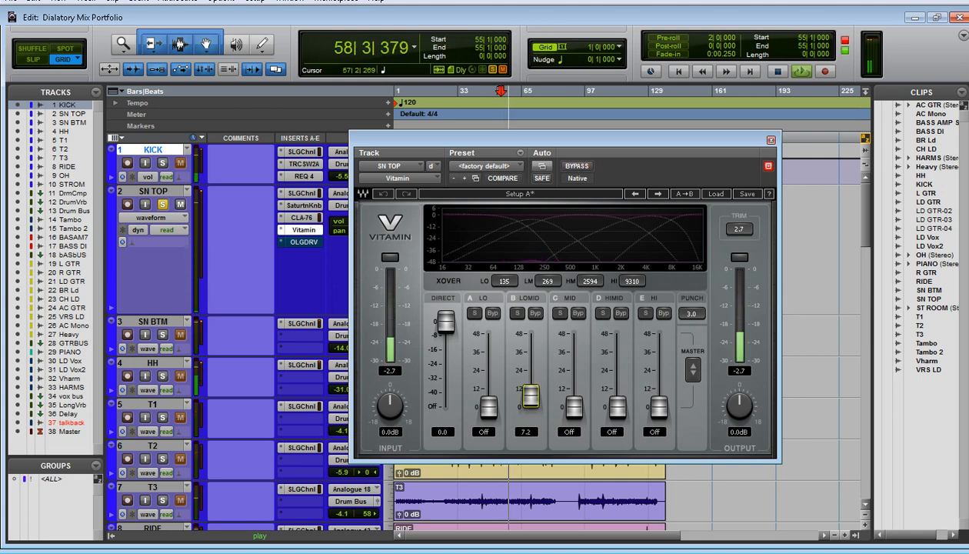
# In SN TOP's Vitamin, raise the LOMID band to 9.2, the Punch to 5.0 and the HI band to 18.0.
pyautogui.moveTo(530, 397); pyautogui.dragTo(530, 393)
pyautogui.moveTo(691, 314); pyautogui.dragTo(691, 298)
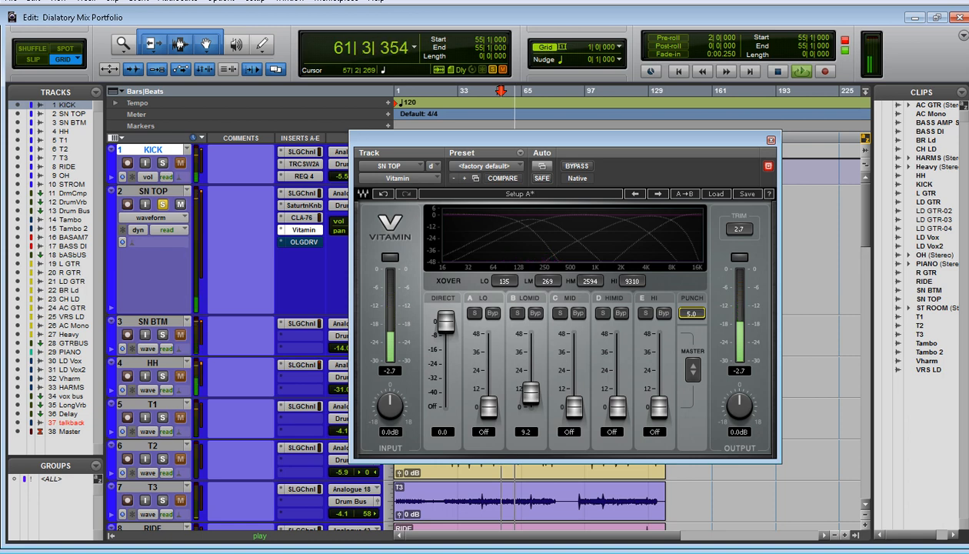
pyautogui.moveTo(658, 406); pyautogui.dragTo(658, 377)
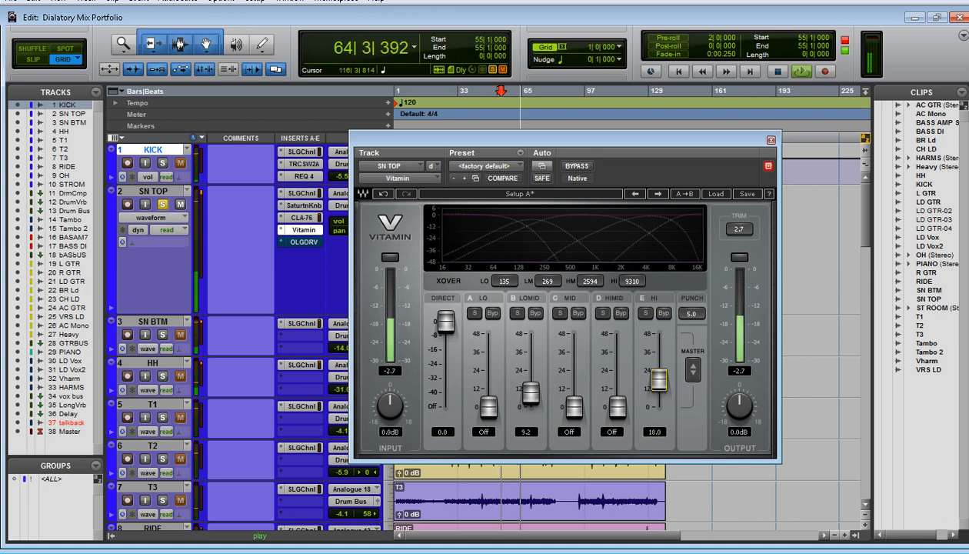
# Lower Vitamin's direct level to -2.0 while comparing the snare with the plug-in bypassed and active.
pyautogui.moveTo(445, 323); pyautogui.dragTo(444, 327)
pyautogui.click(577, 166)
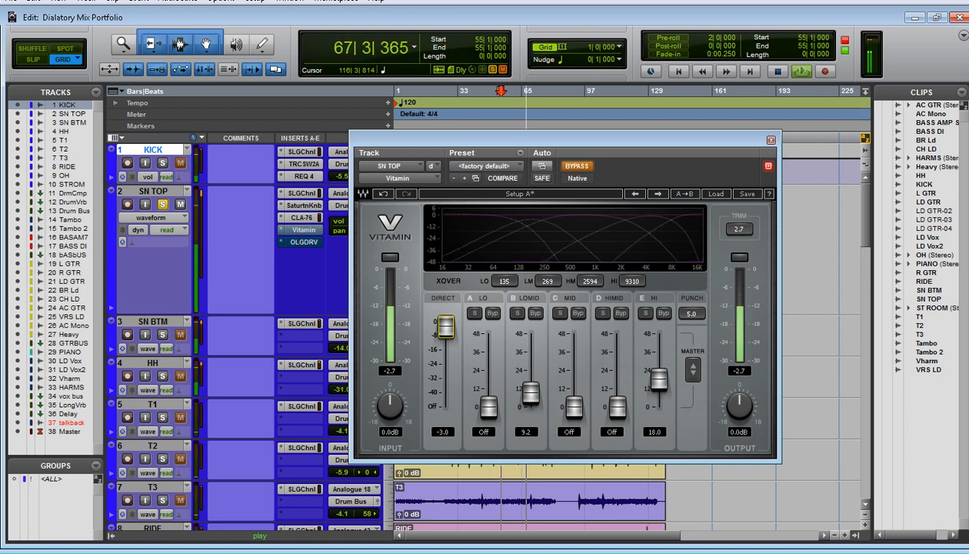
pyautogui.click(577, 166)
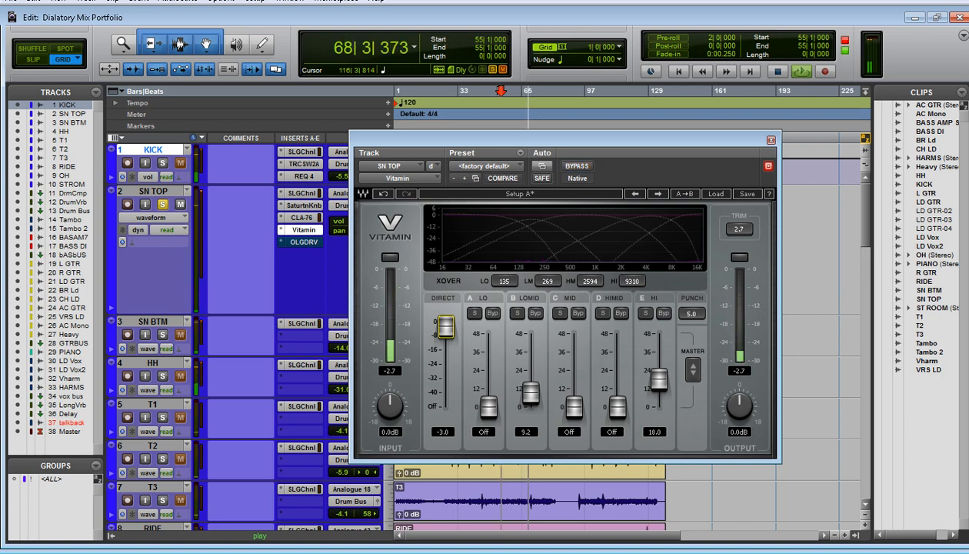
pyautogui.moveTo(446, 326); pyautogui.dragTo(446, 325)
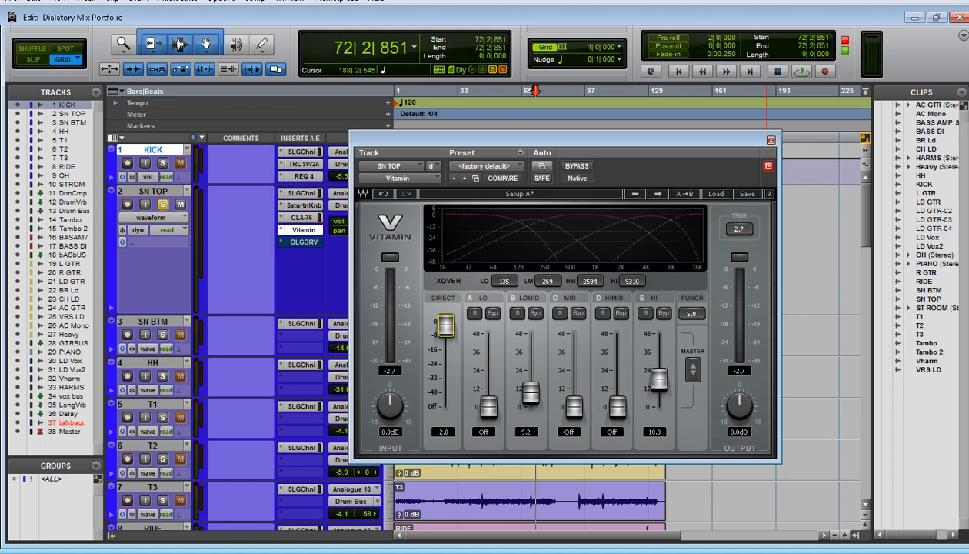
pyautogui.click(771, 139)
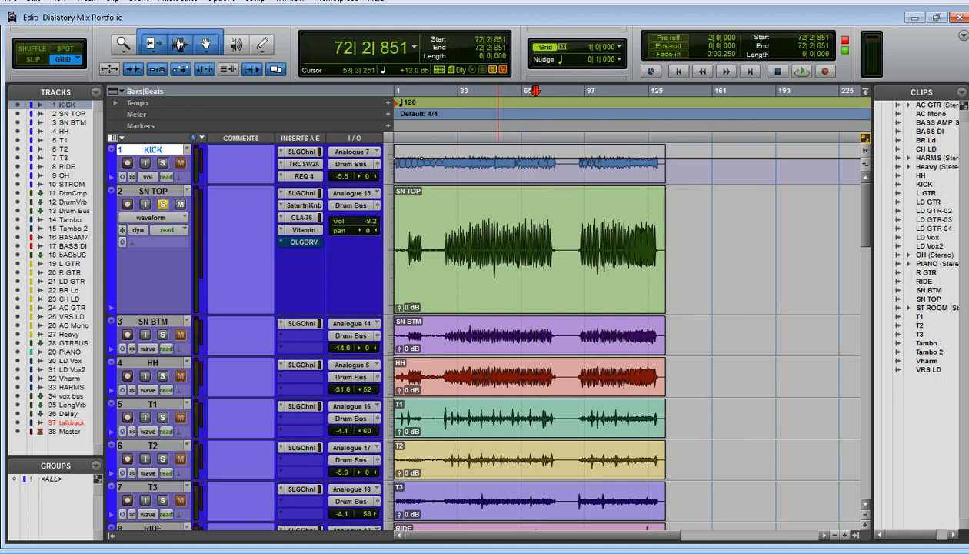
# Open the Oligarc Drive on SN TOP, move its window clear of the inserts and play the snare from bar 52.
pyautogui.click(304, 242)
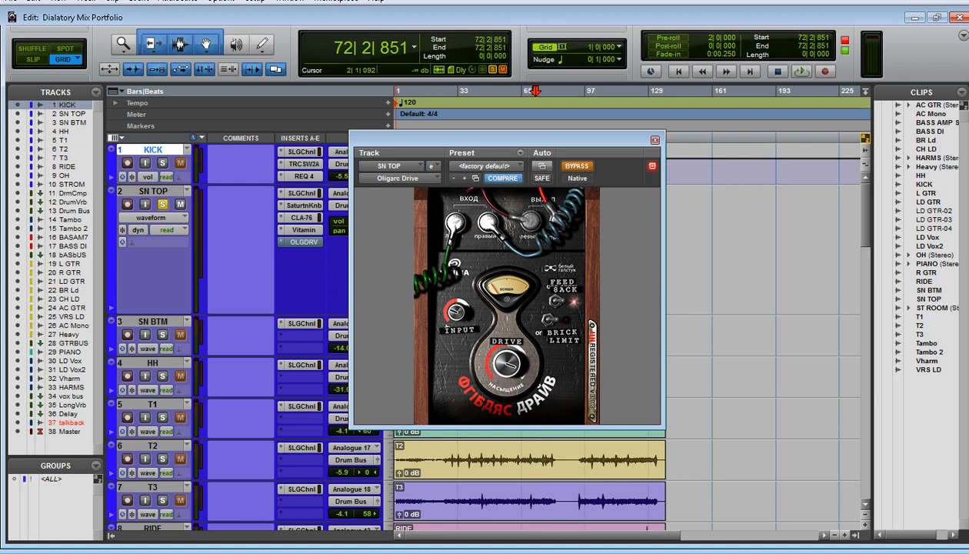
pyautogui.moveTo(500, 139); pyautogui.dragTo(574, 142)
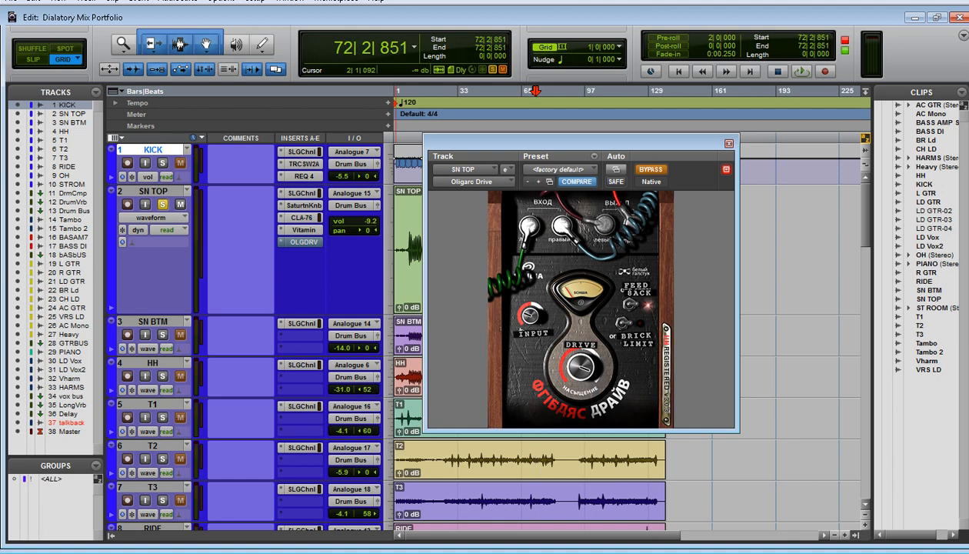
pyautogui.moveTo(447, 141); pyautogui.dragTo(477, 181)
pyautogui.click(494, 162)
pyautogui.press('n')
pyautogui.press('space')
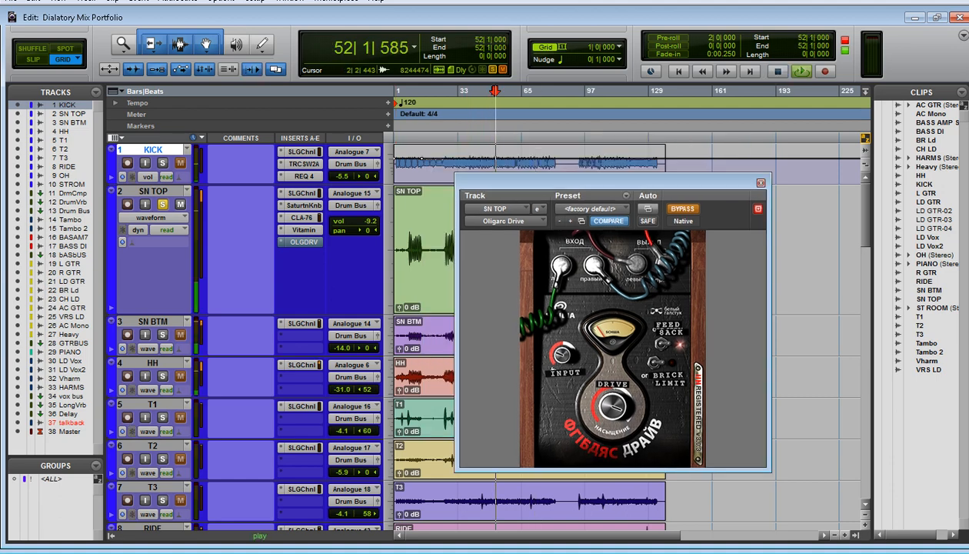
# Activate the Oligarc Drive on SN TOP and compare the snare with it bypassed and active during playback.
pyautogui.click(304, 241)
pyautogui.click(303, 242)
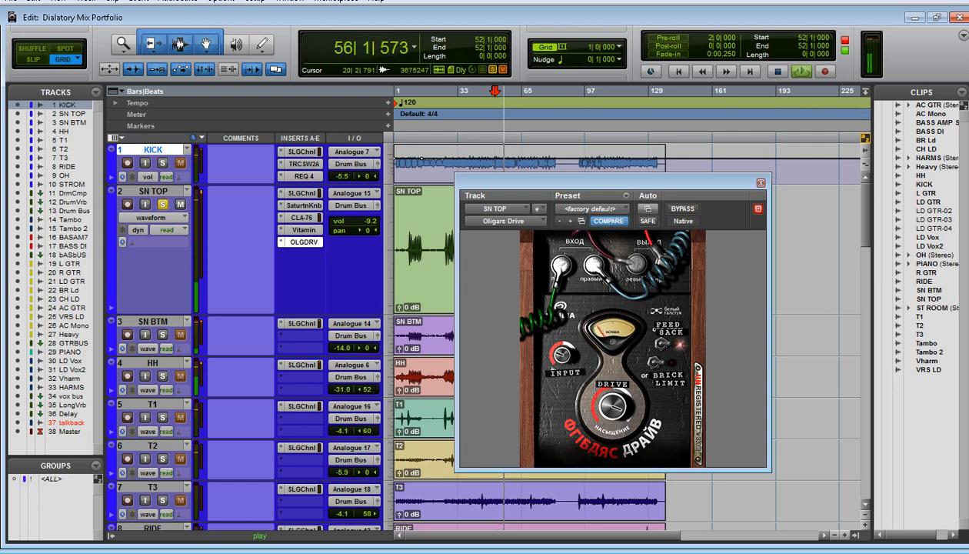
pyautogui.click(682, 209)
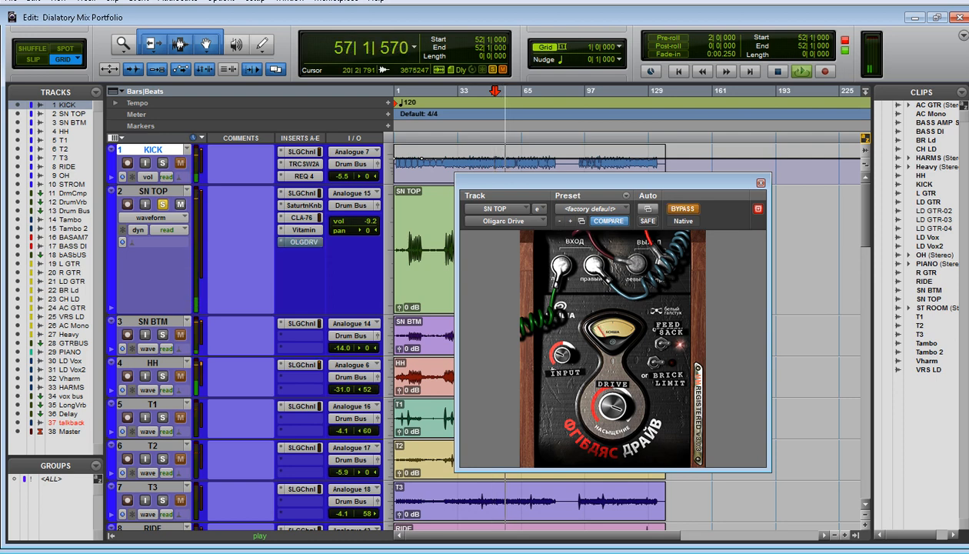
pyautogui.click(682, 209)
pyautogui.press('space')
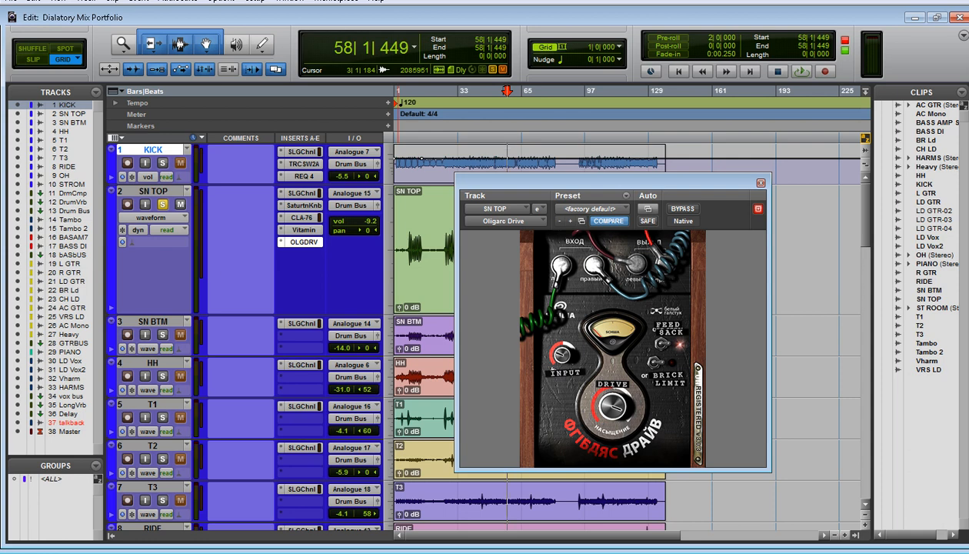
# Unsolo SN TOP and play the mix from bar 50.
pyautogui.click(163, 204)
pyautogui.click(492, 92)
pyautogui.press('space')
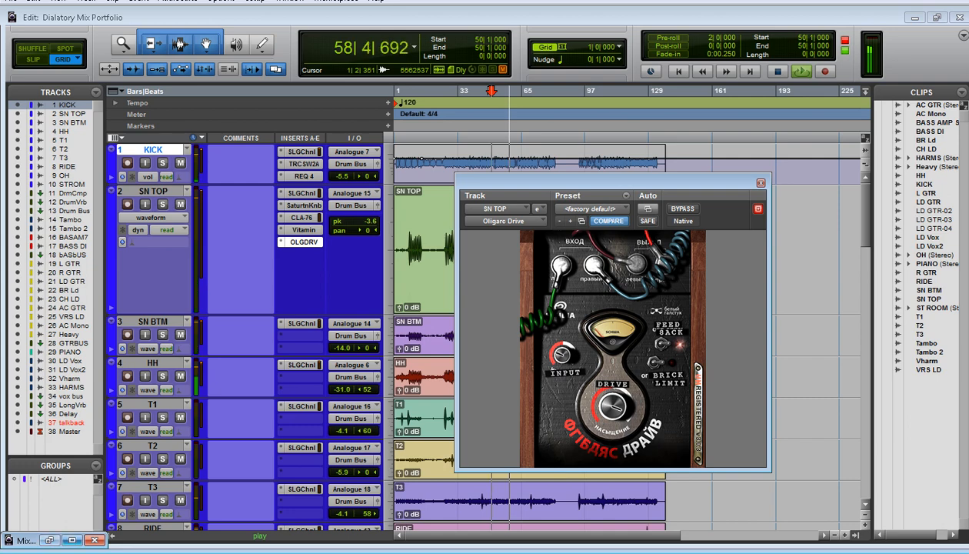
# Switch to the Mix window, open the SSLGChannel insert on SN BTM and move the plug-in window so its controls are fully visible.
pyautogui.hotkey('ctrl', '=')
pyautogui.scroll(-3, 829, 476)
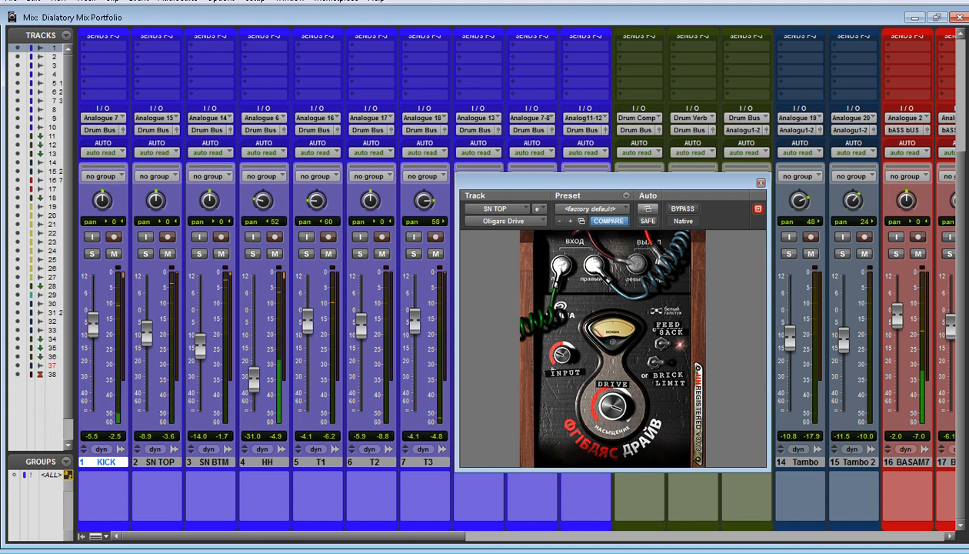
pyautogui.scroll(3, 829, 329)
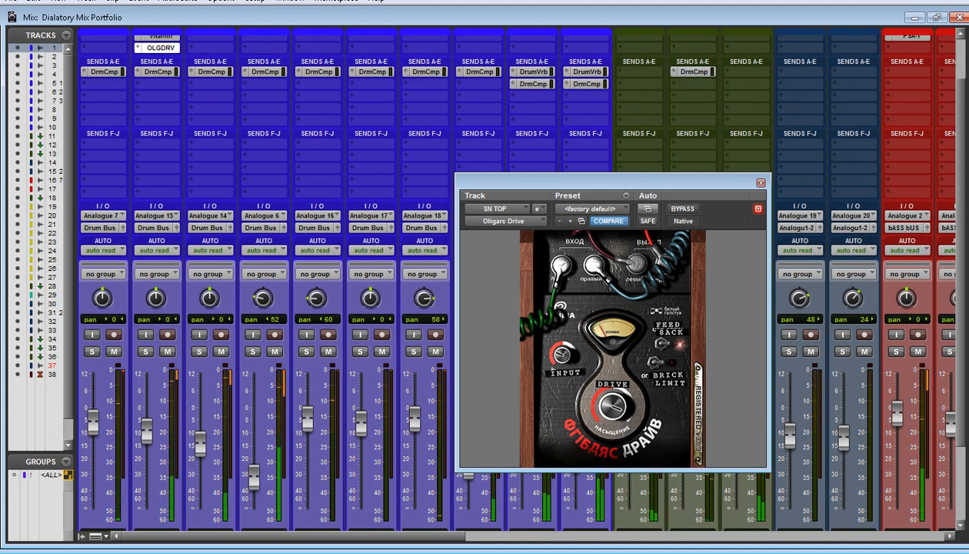
pyautogui.scroll(3, 354, 412)
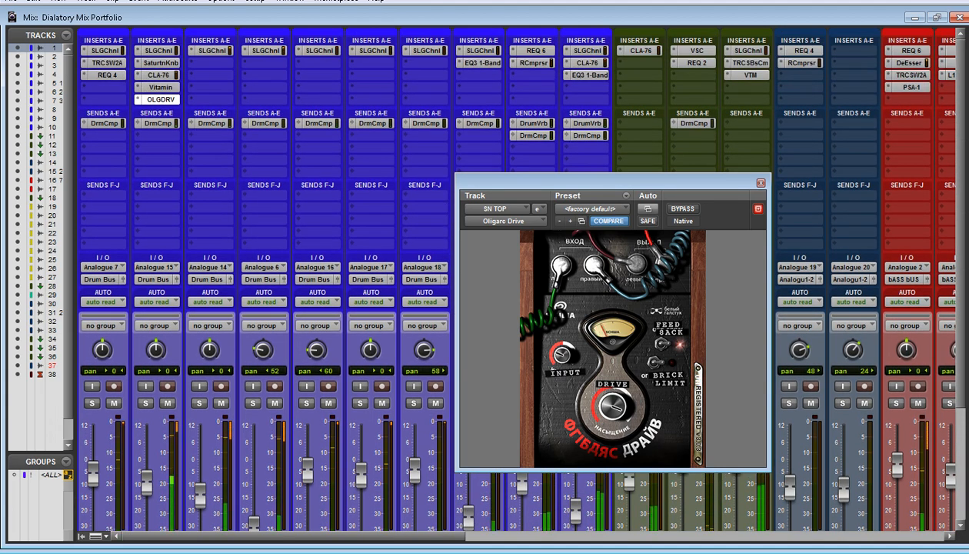
pyautogui.click(212, 51)
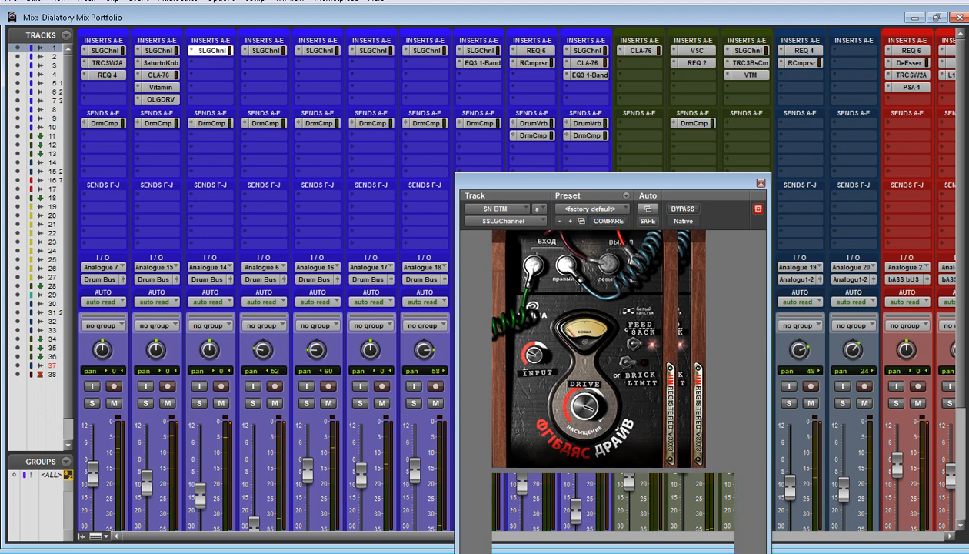
pyautogui.moveTo(580, 182); pyautogui.dragTo(490, 35)
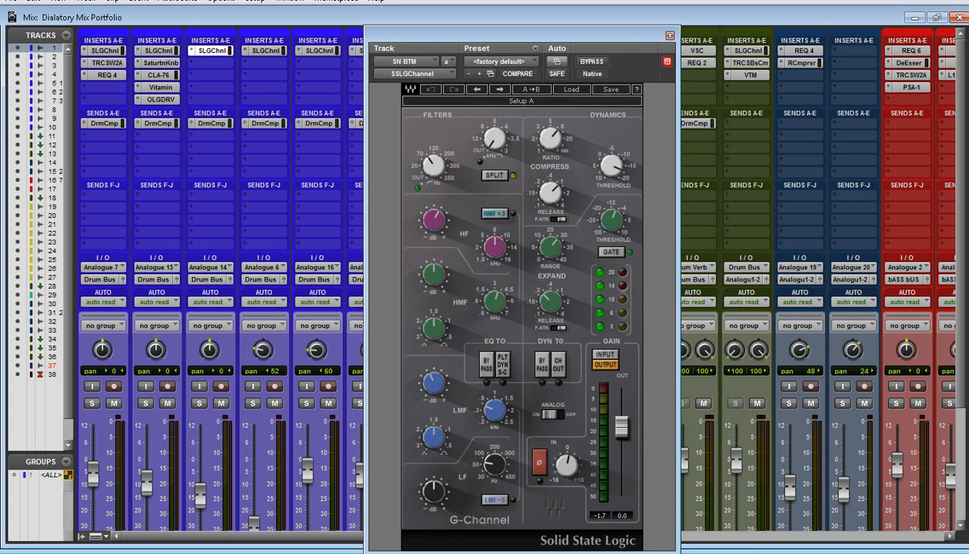
# Solo SN BTM and play it with the SSLGChannel open, examining its filter, EQ and input gain settings, and shift the plug-in window higher.
pyautogui.moveTo(434, 165)
pyautogui.moveTo(433, 220)
pyautogui.moveTo(433, 383)
pyautogui.moveTo(494, 410)
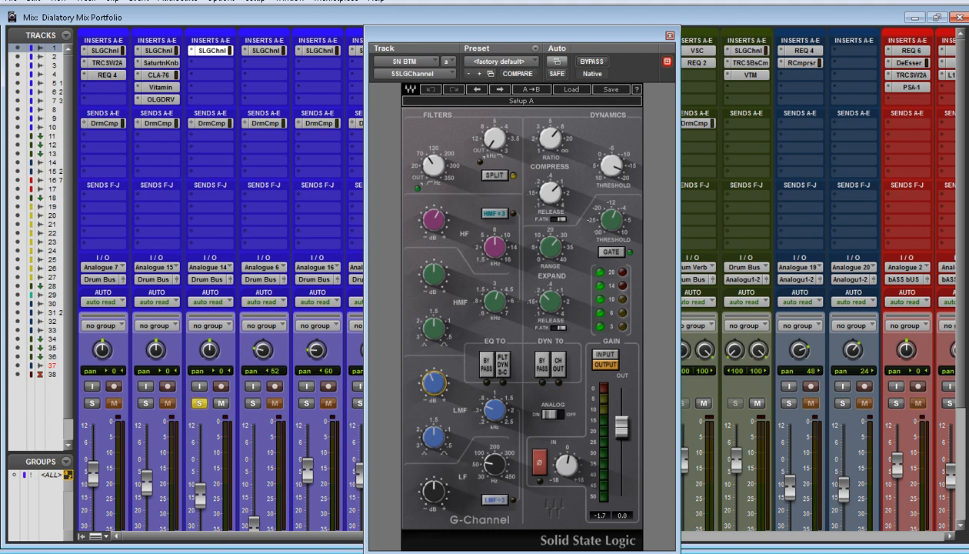
pyautogui.scroll(-3, 493, 308)
pyautogui.scroll(1, 492, 307)
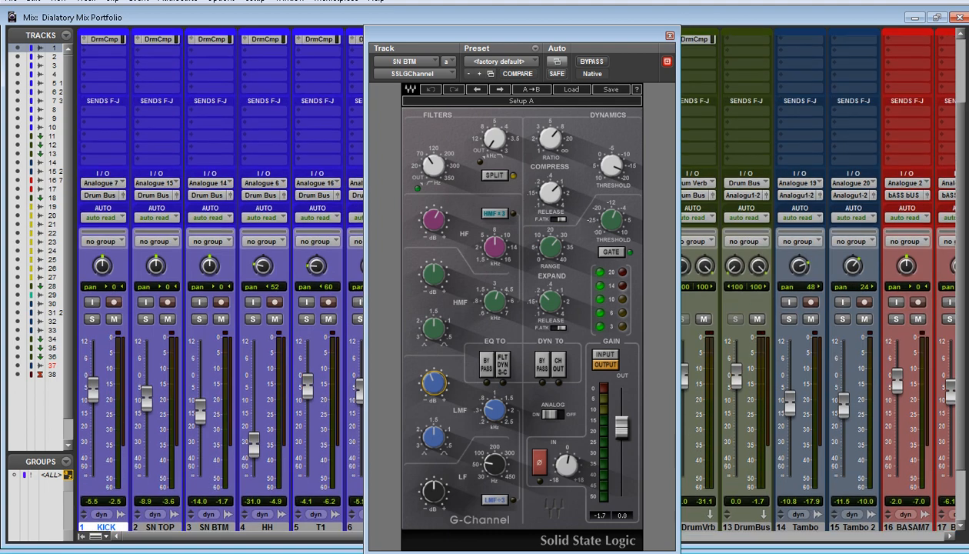
pyautogui.click(199, 318)
pyautogui.press('space')
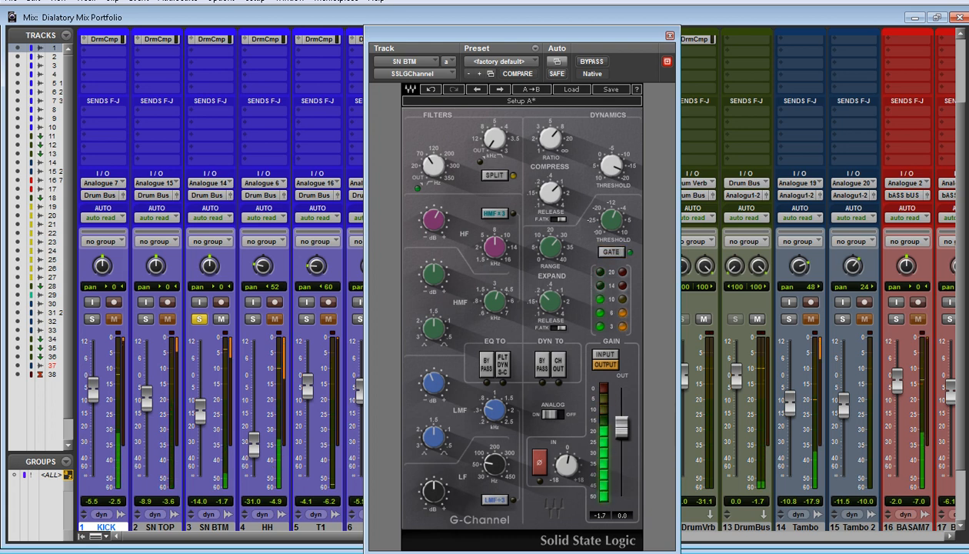
pyautogui.moveTo(567, 464)
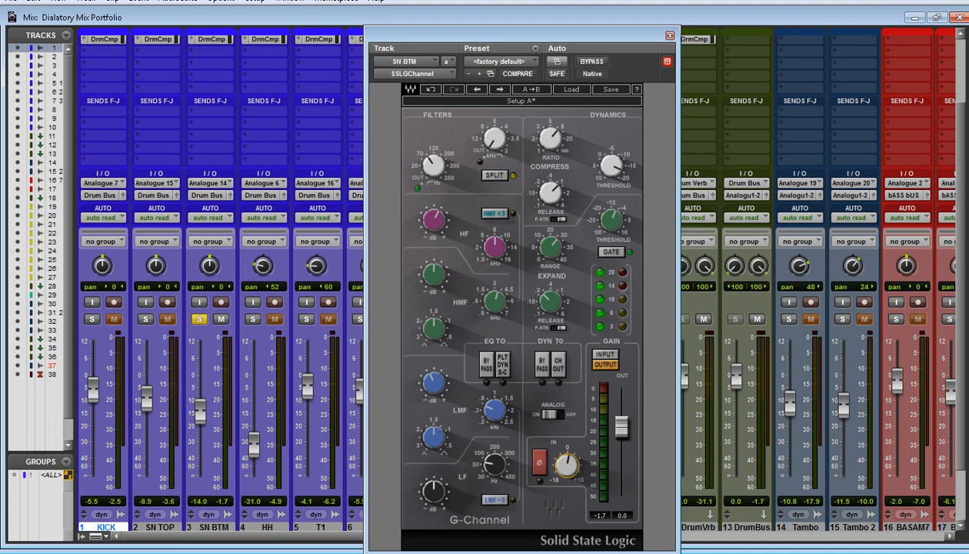
pyautogui.moveTo(507, 36); pyautogui.dragTo(499, 10)
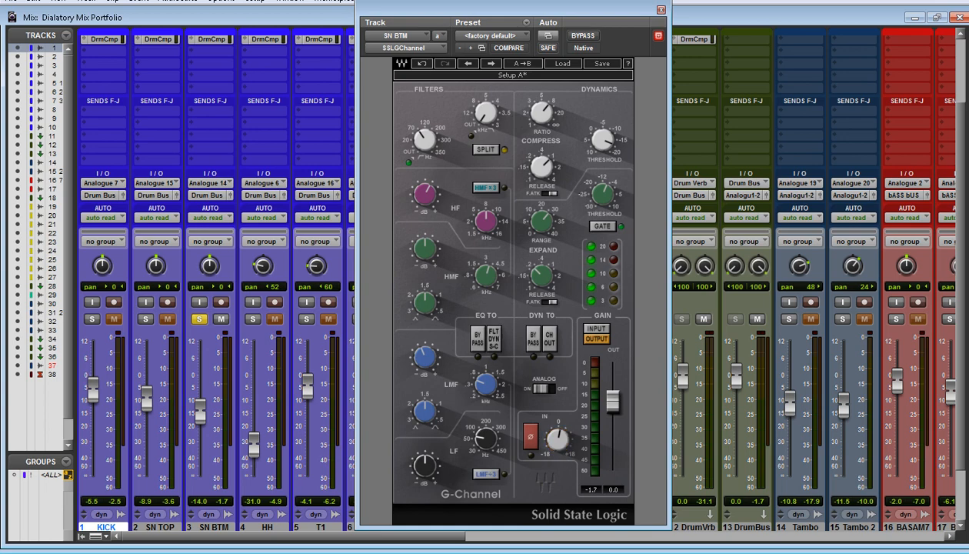
# Close SN TOP's Saturation Knob and reopen the SSLGChannel on SN BTM to examine its input gain section.
pyautogui.scroll(3, 829, 394)
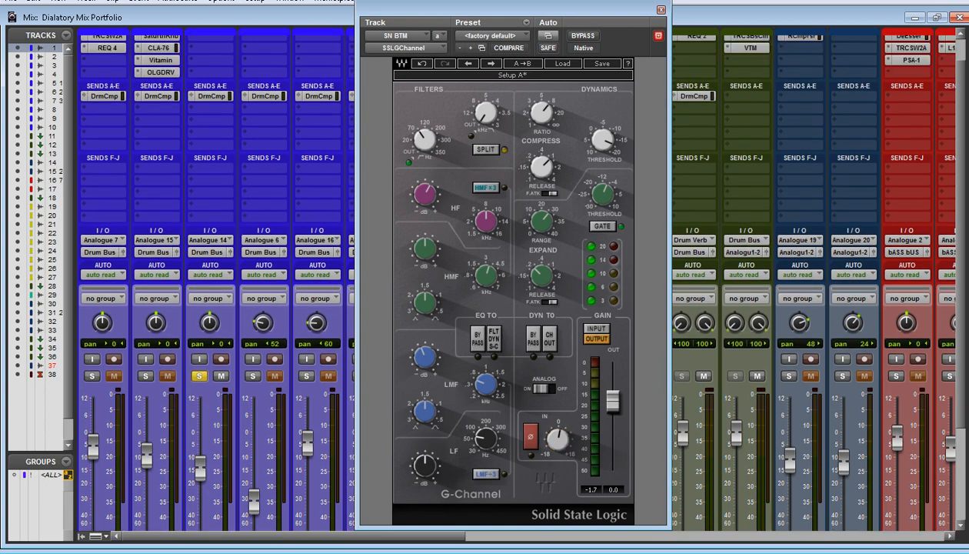
pyautogui.click(159, 37)
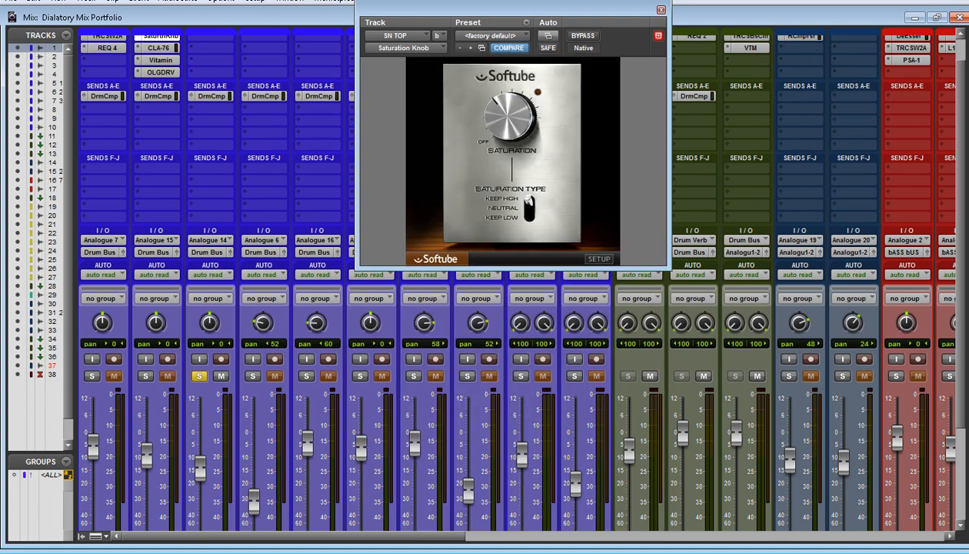
pyautogui.click(661, 10)
pyautogui.scroll(2, 512, 279)
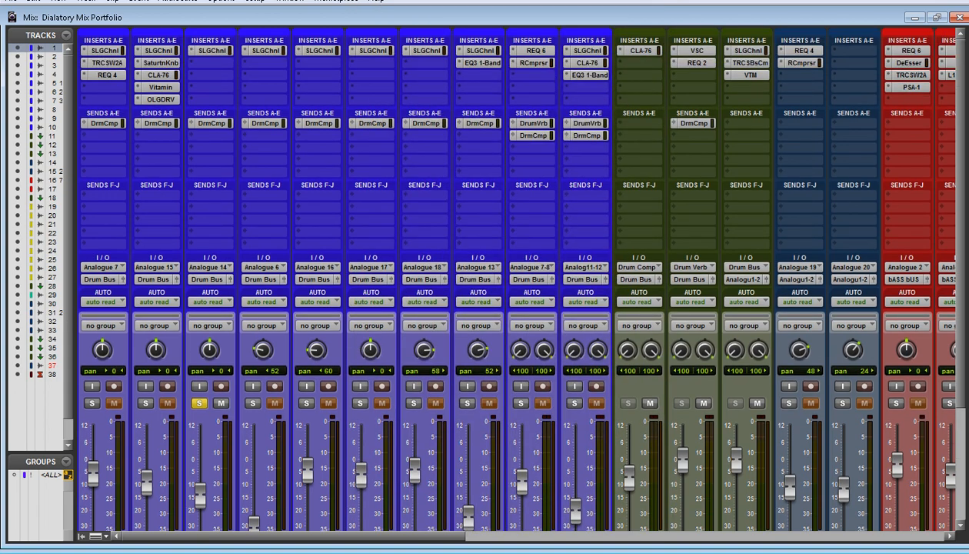
pyautogui.click(211, 51)
pyautogui.moveTo(558, 440)
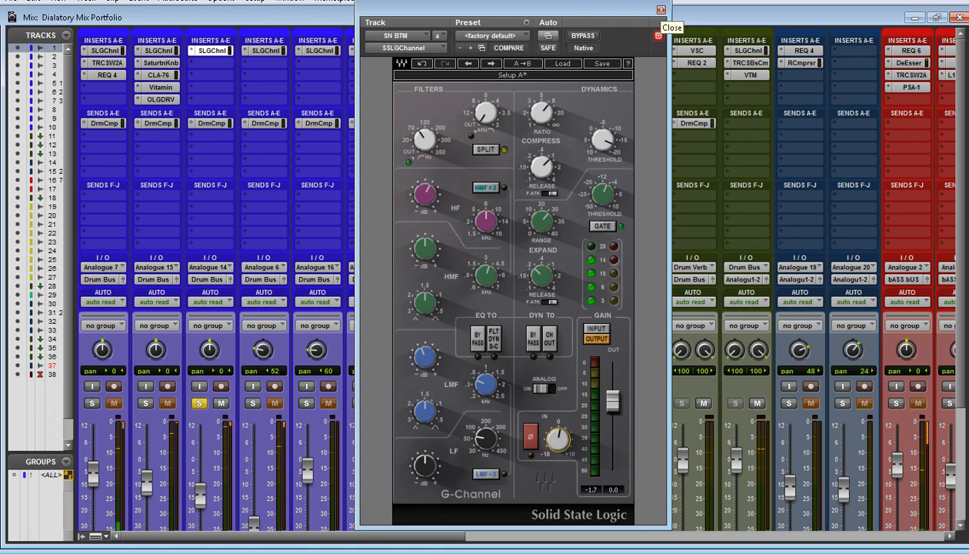
# Close the SSLGChannel and solo SN TOP together with SN BTM during playback.
pyautogui.click(661, 10)
pyautogui.scroll(-3, 90, 364)
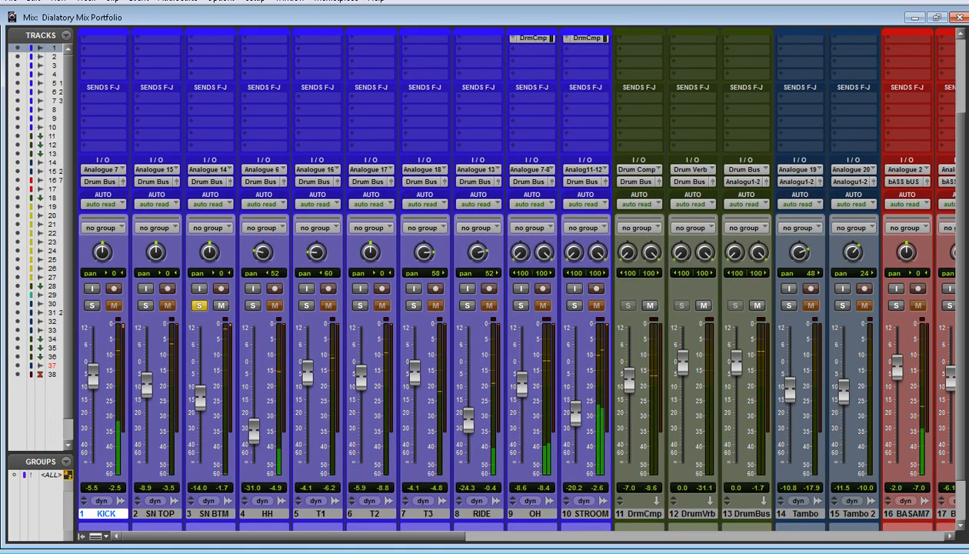
pyautogui.click(146, 305)
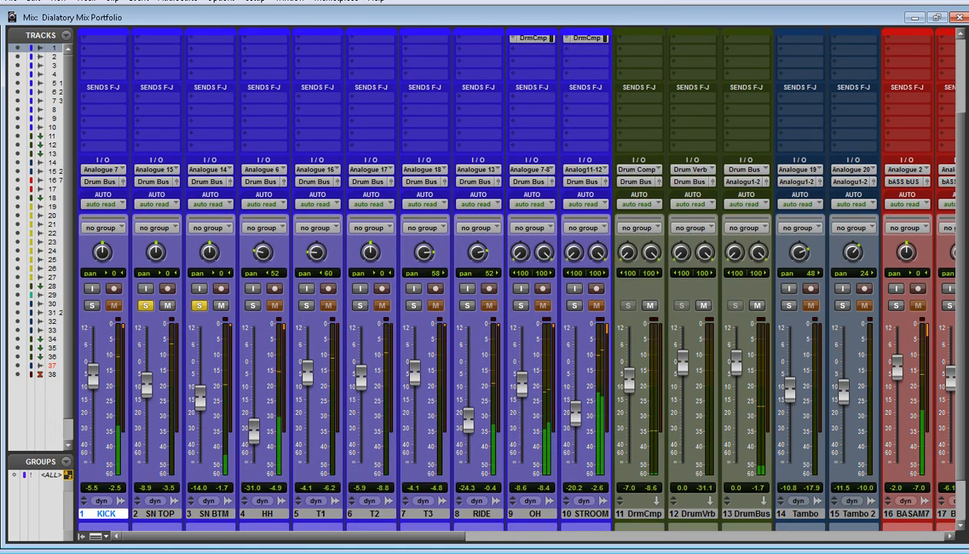
# Return to the Edit window, play from bar 57 to hear the snares, and stop playback.
pyautogui.hotkey('ctrl', '=')
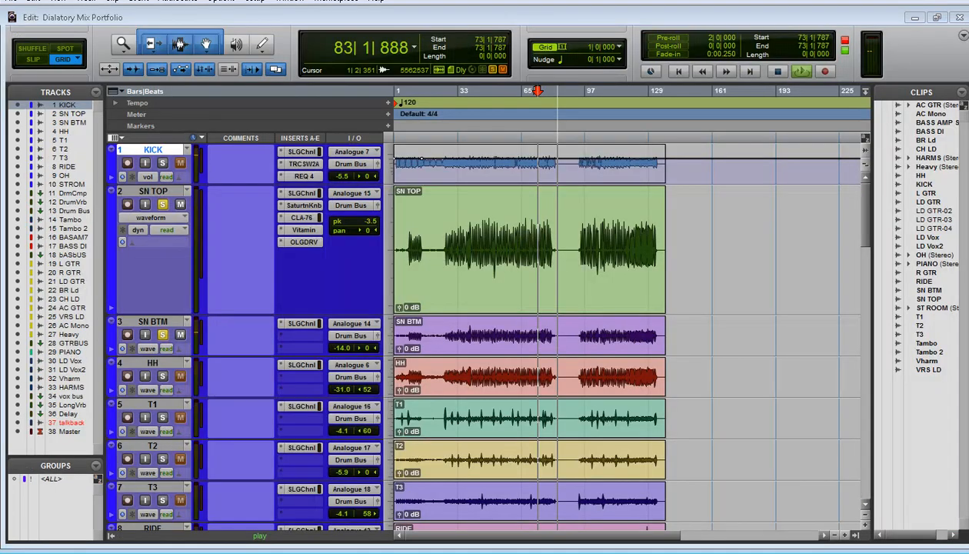
pyautogui.click(506, 91)
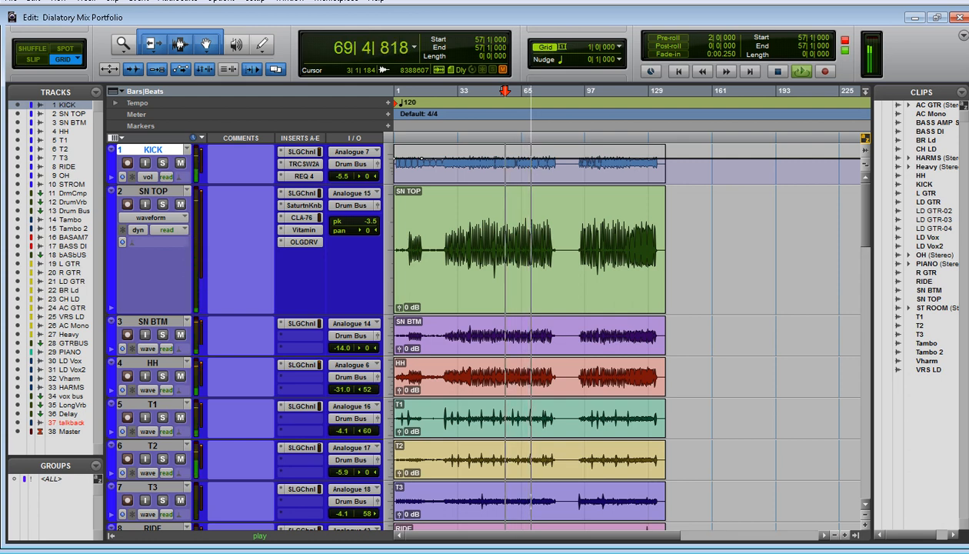
pyautogui.press('space')
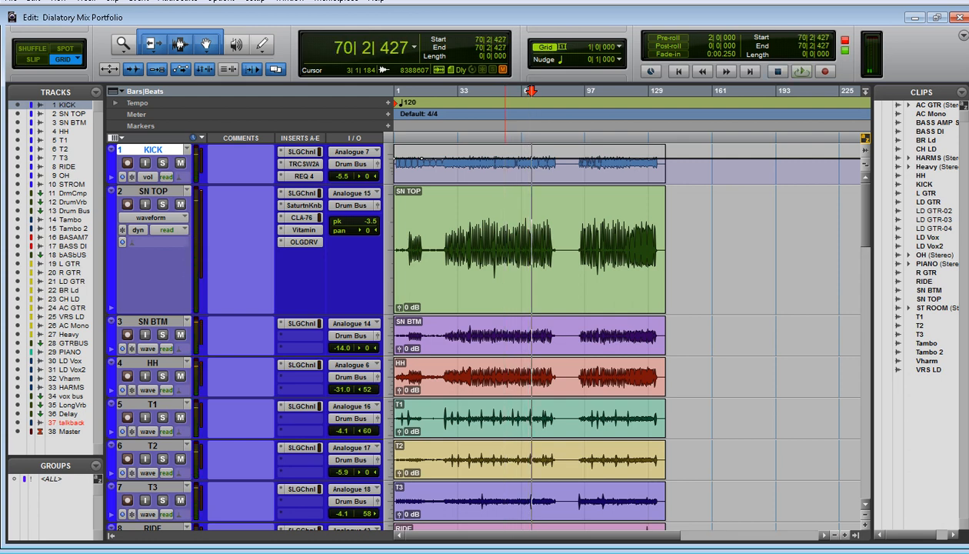